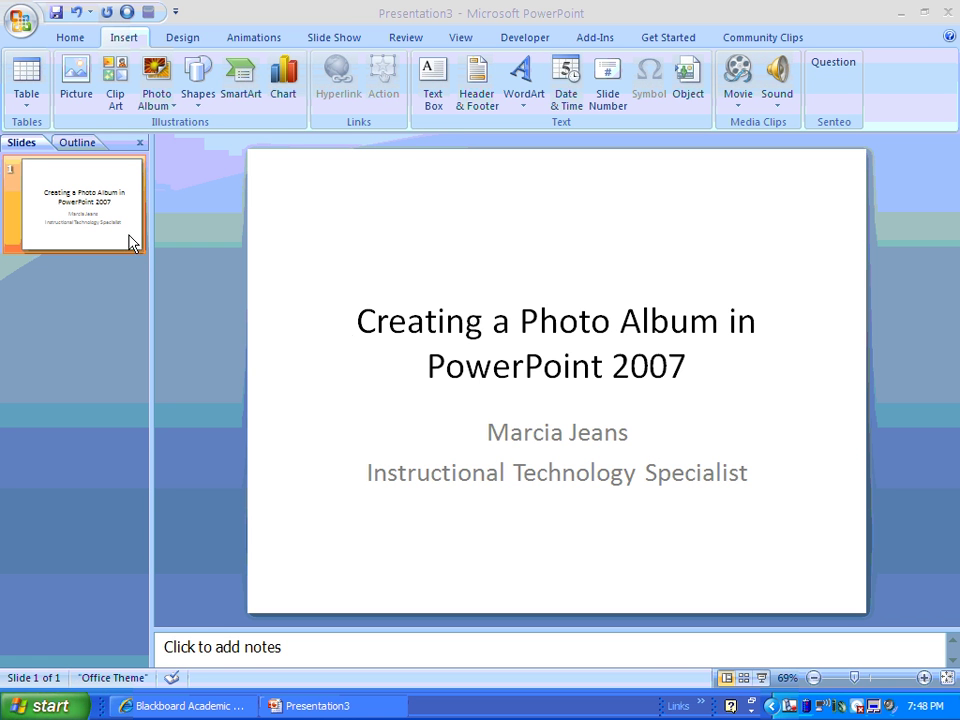
Create a new blank presentation and start a new photo album from the Insert tab
{"action": "left_click", "coordinate": [14, 30]}
{"action": "left_click", "coordinate": [32, 72]}
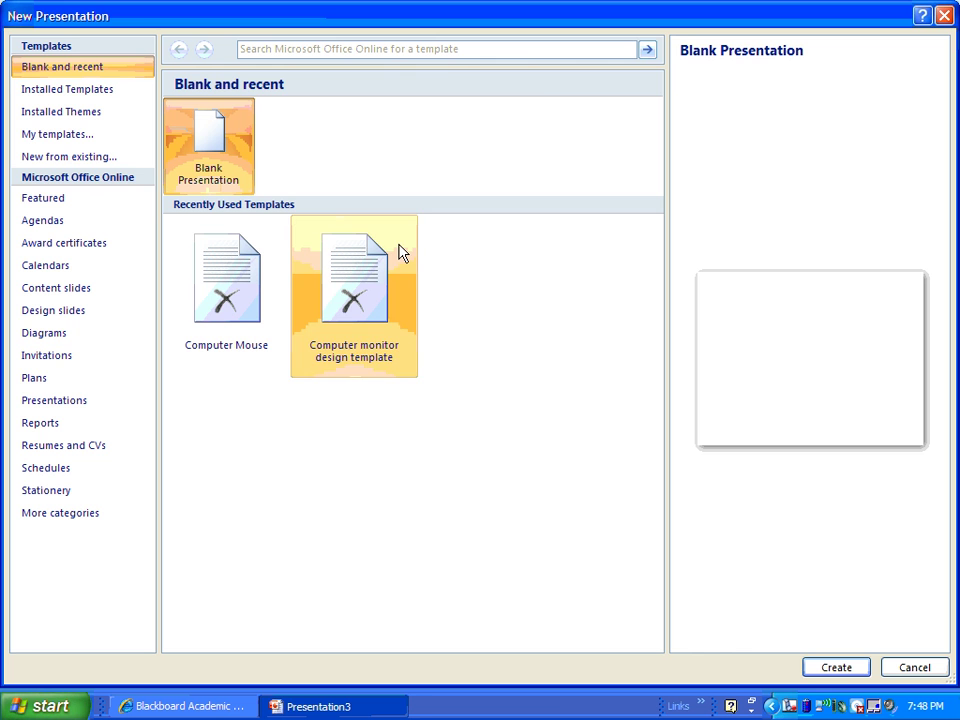
{"action": "left_click", "coordinate": [846, 669]}
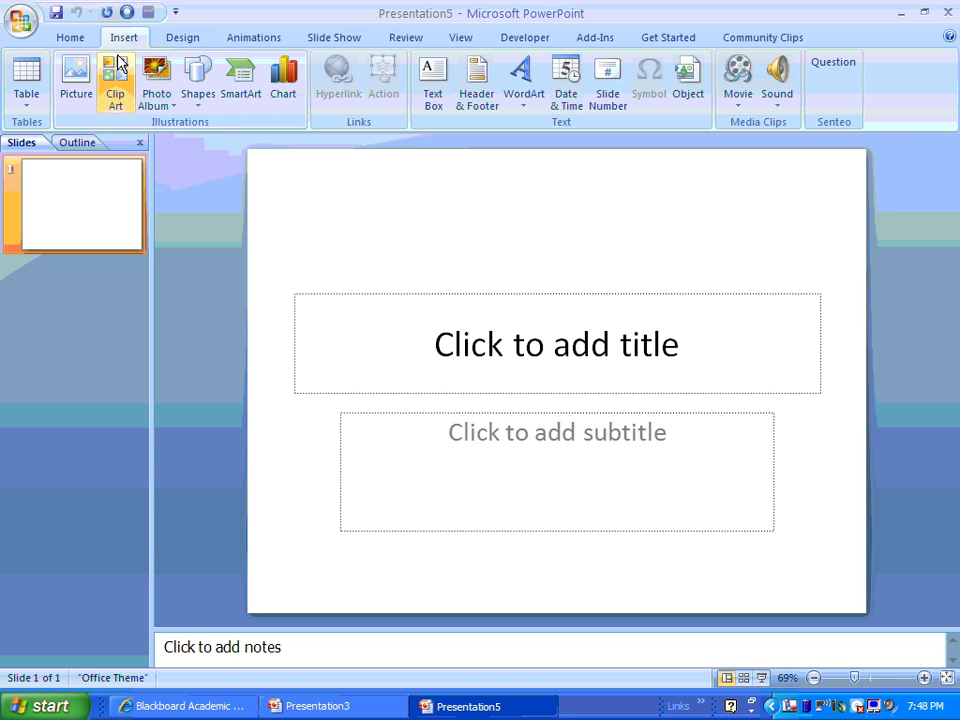
{"action": "left_click", "coordinate": [174, 106]}
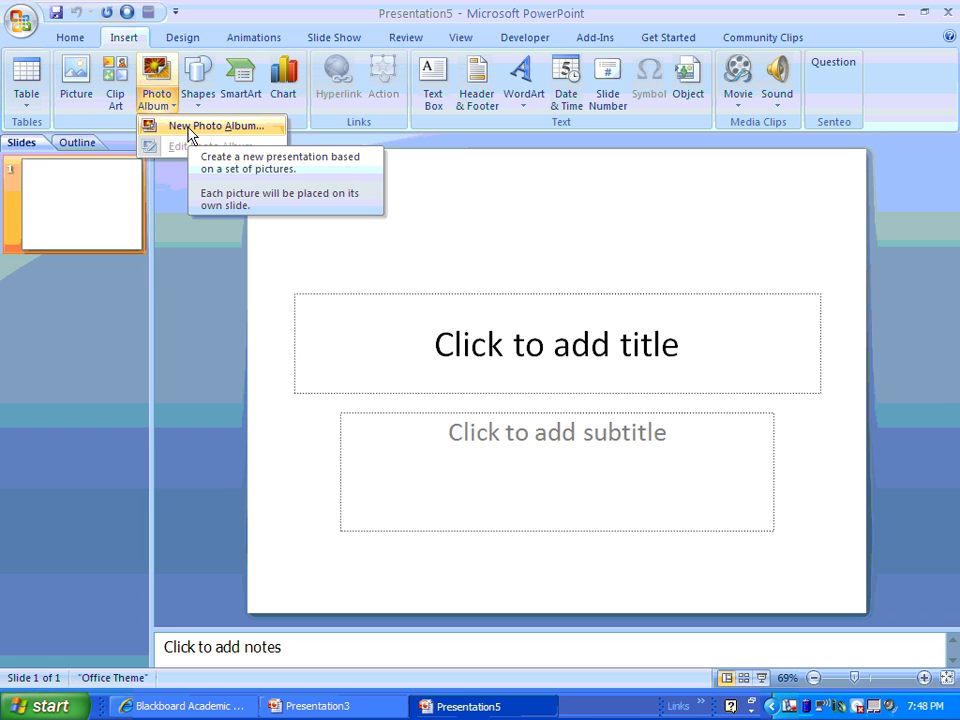
{"action": "left_click", "coordinate": [190, 132]}
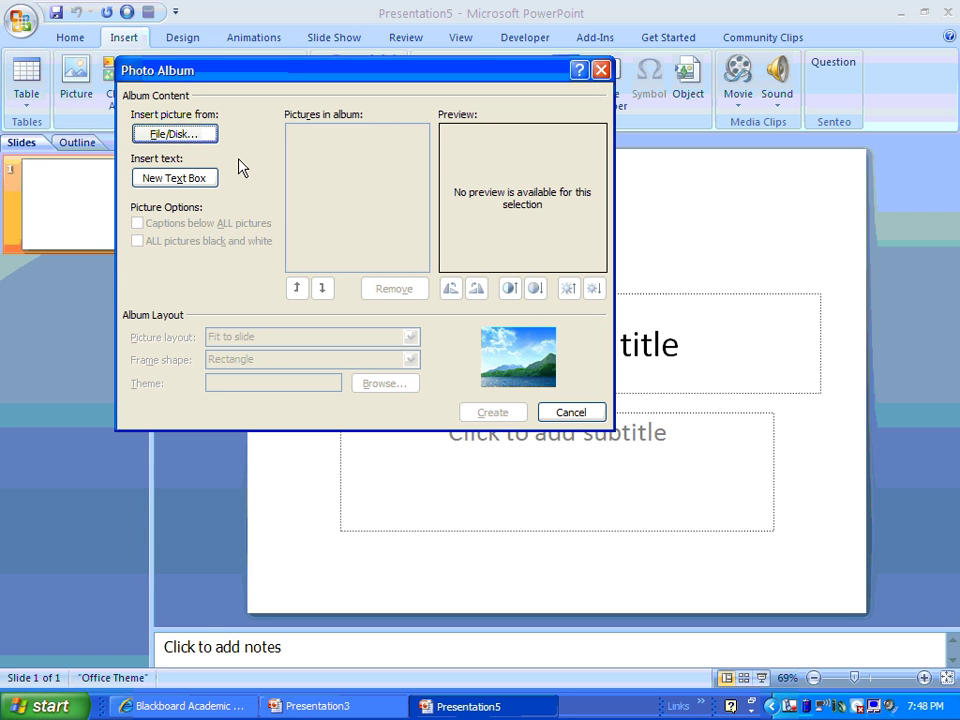
Insert the Crested Butte pictures DSC00681 through DSC00720 into the album
{"action": "left_click", "coordinate": [188, 136]}
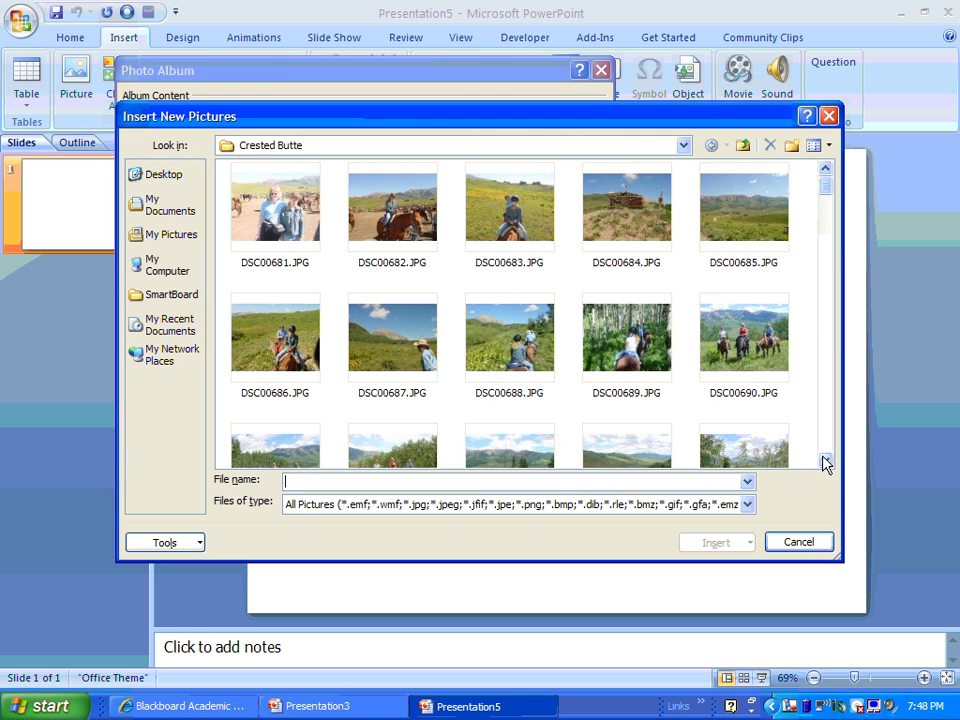
{"action": "left_click", "coordinate": [275, 205]}
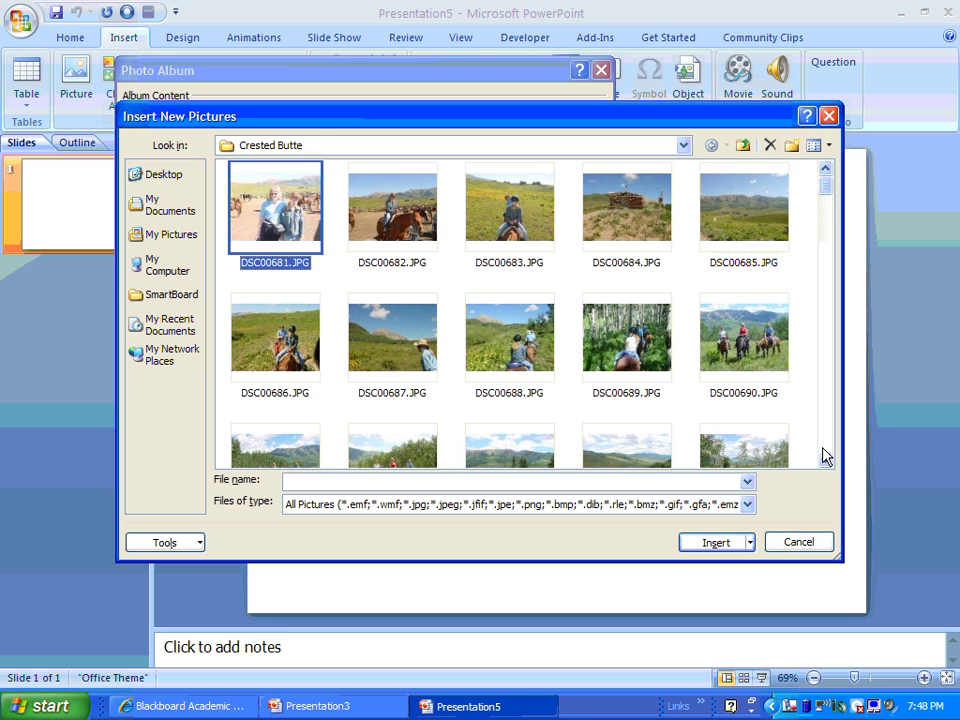
{"action": "scroll", "coordinate": [824, 455], "scroll_direction": "down", "scroll_amount": 10}
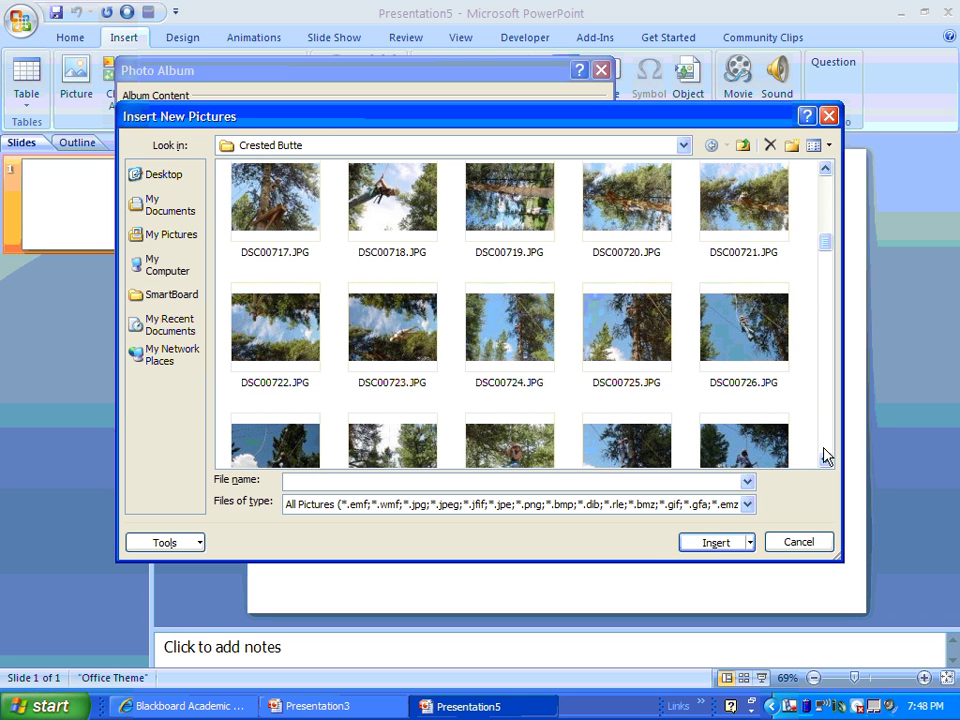
{"action": "left_click", "coordinate": [627, 213], "text": "shift"}
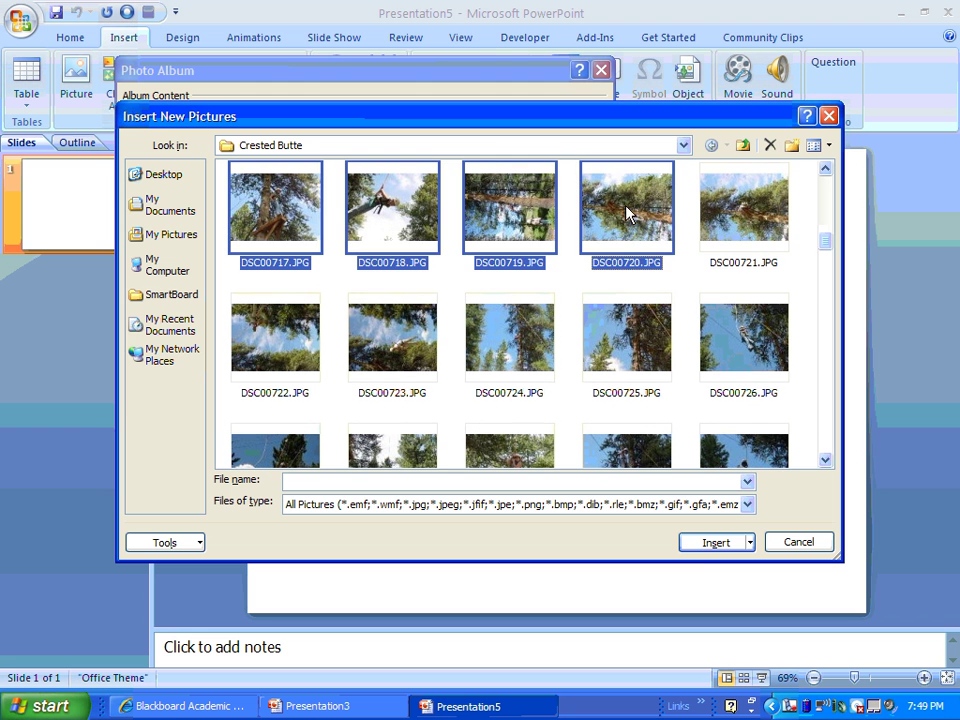
{"action": "left_click", "coordinate": [703, 545]}
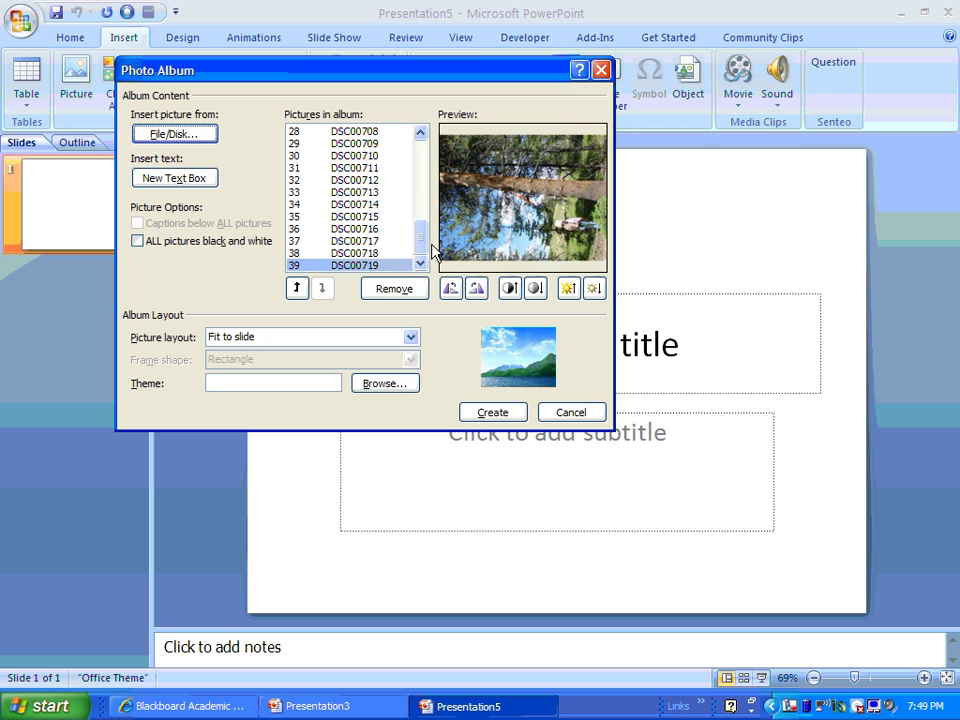
Rotate the sideways tree photo DSC00720 upright
{"action": "left_click_drag", "start_coordinate": [422, 253], "coordinate": [420, 150]}
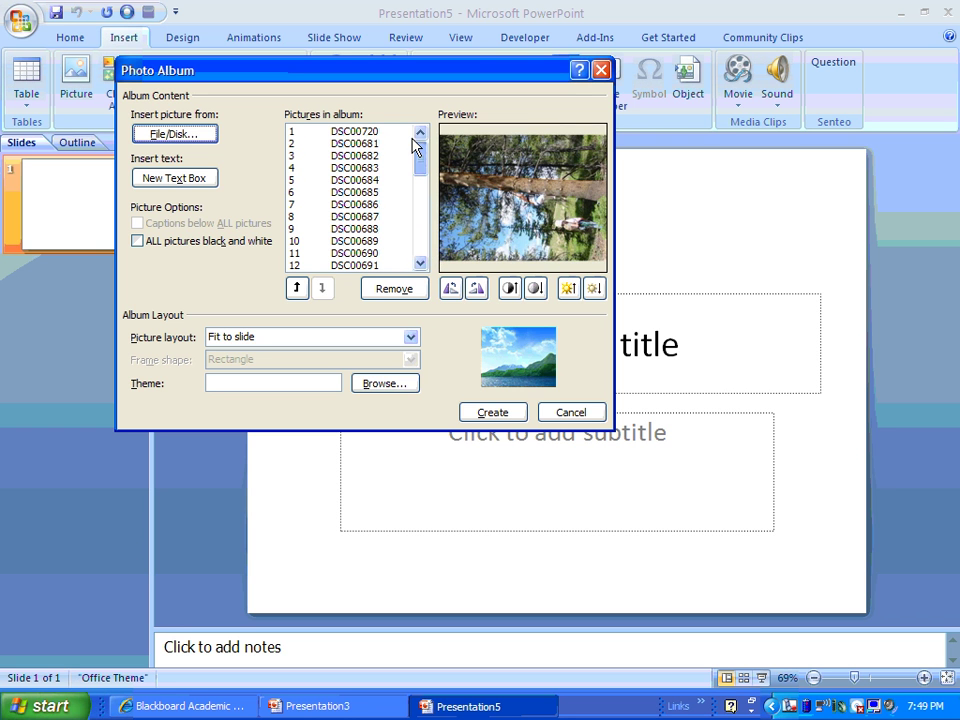
{"action": "left_click", "coordinate": [337, 134]}
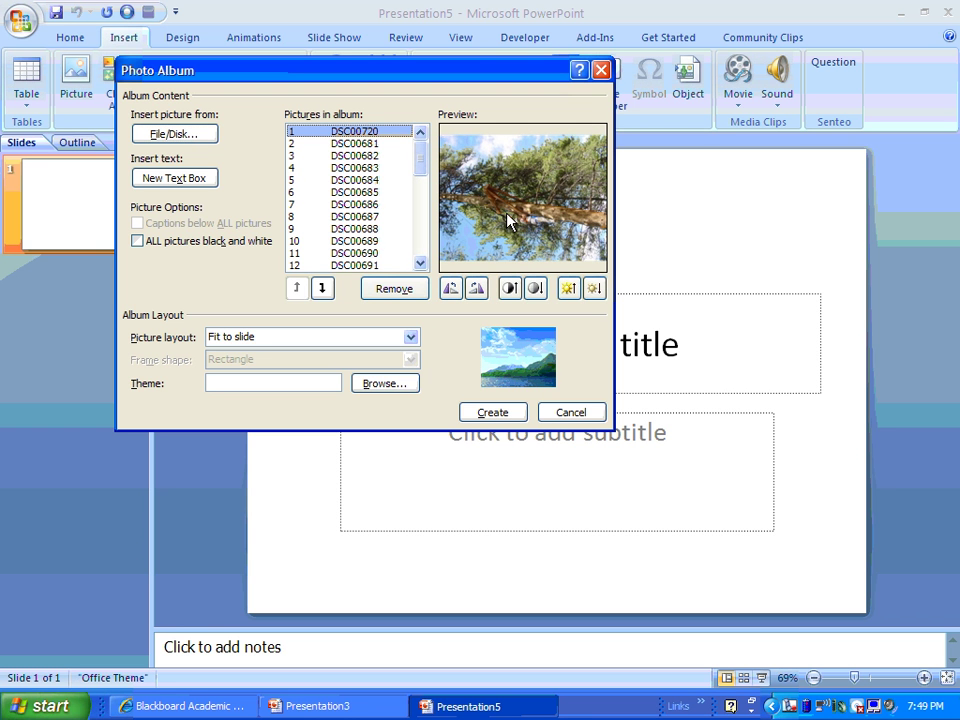
{"action": "left_click", "coordinate": [476, 290]}
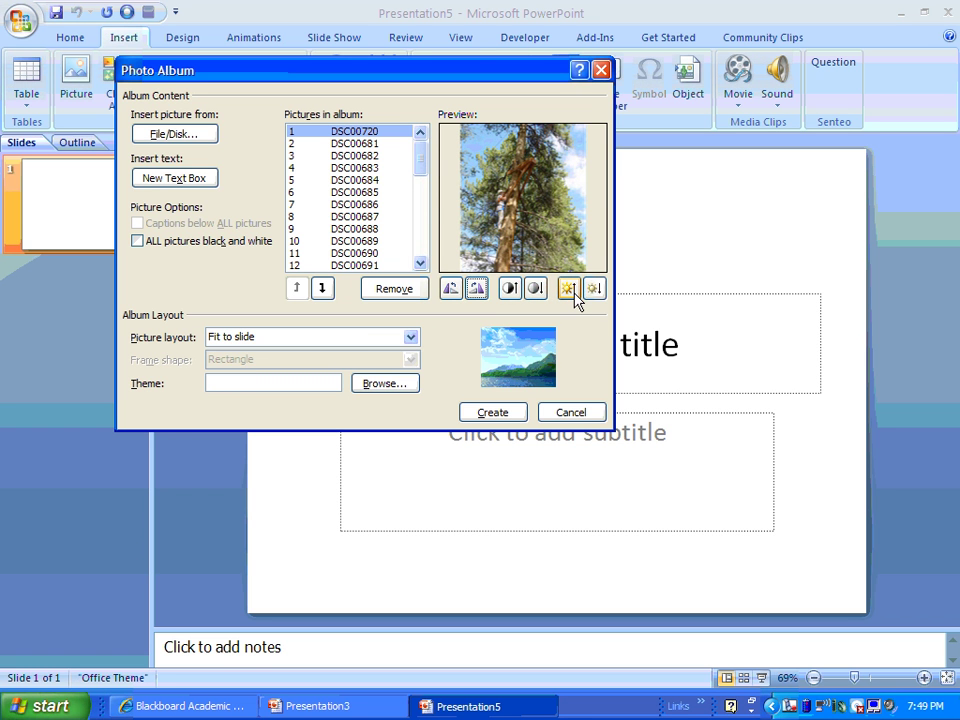
Decrease the brightness of photo DSC00681 slightly
{"action": "left_click", "coordinate": [381, 144]}
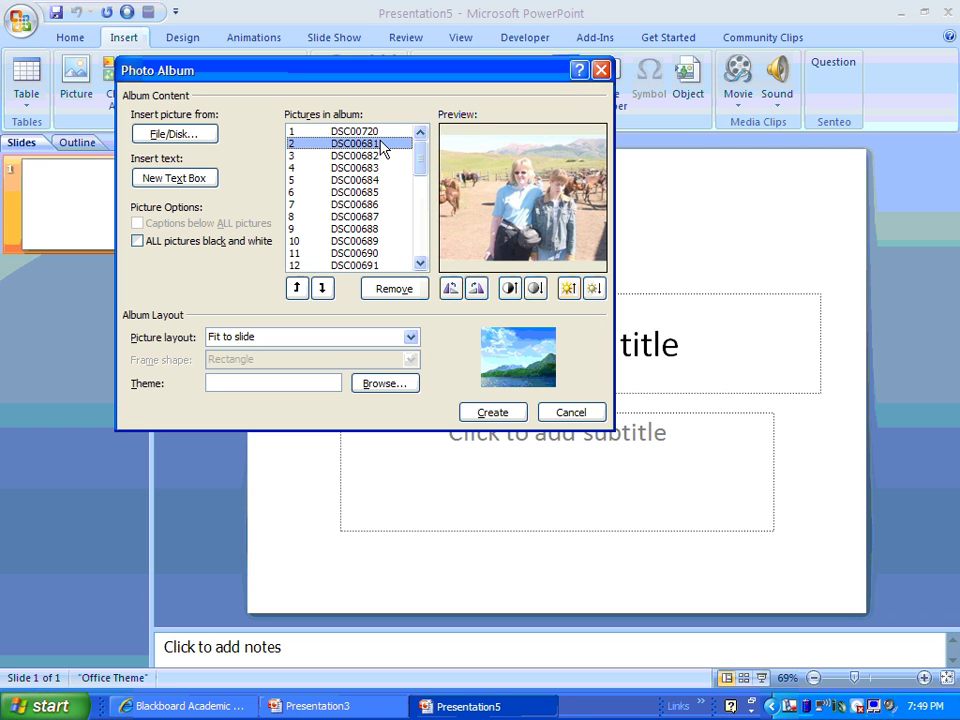
{"action": "left_click", "coordinate": [594, 289]}
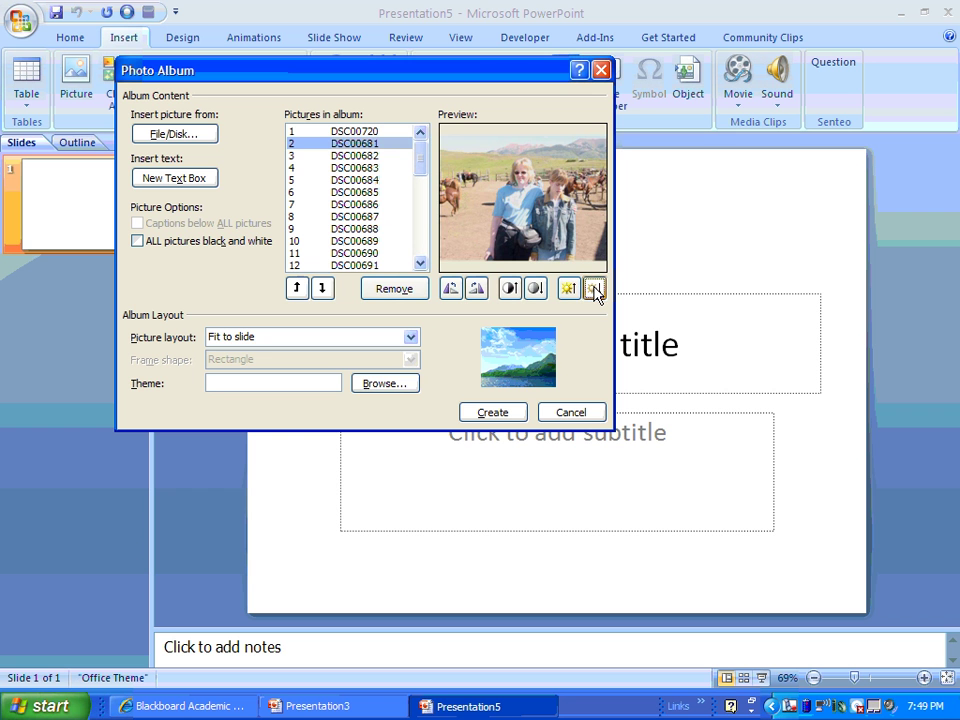
{"action": "left_click", "coordinate": [355, 167]}
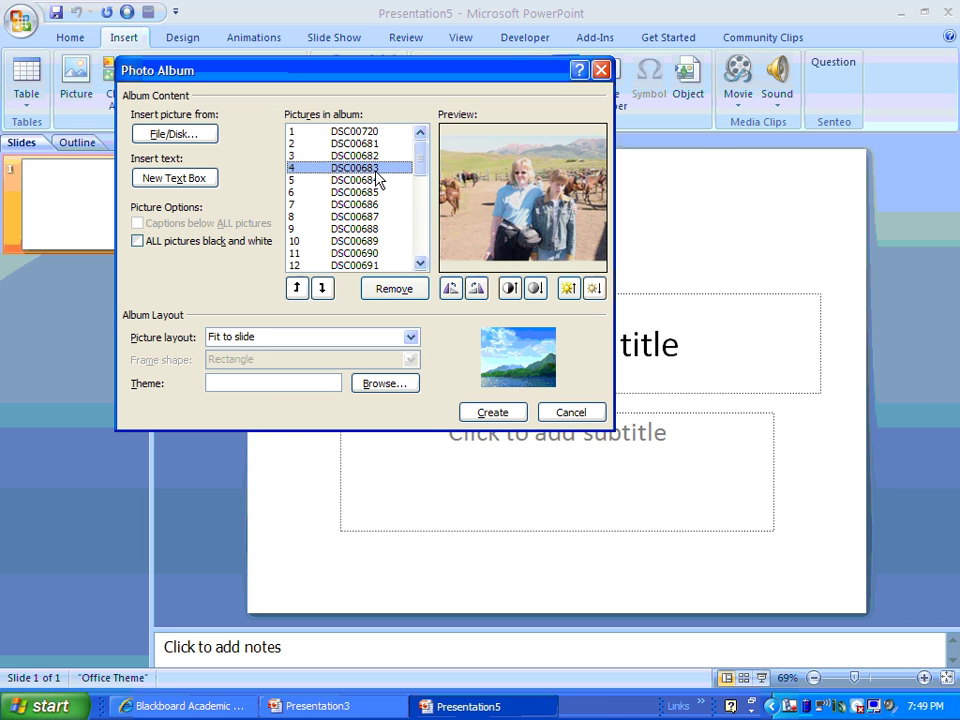
{"action": "left_click", "coordinate": [359, 206]}
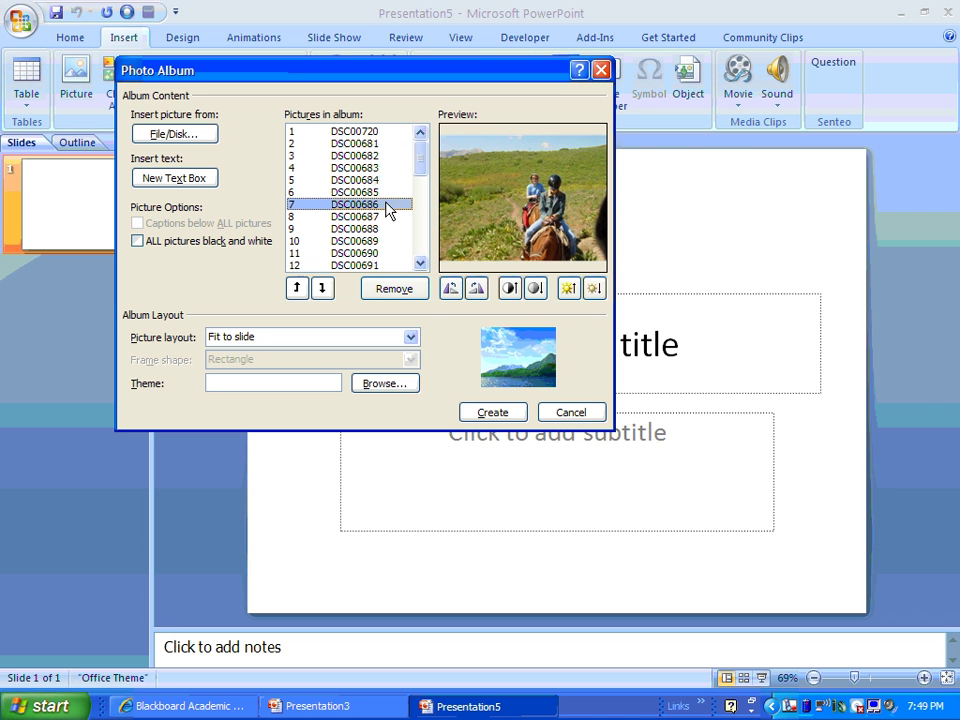
Move the tree photo DSC00720 down three places in the album list
{"action": "left_click", "coordinate": [373, 134]}
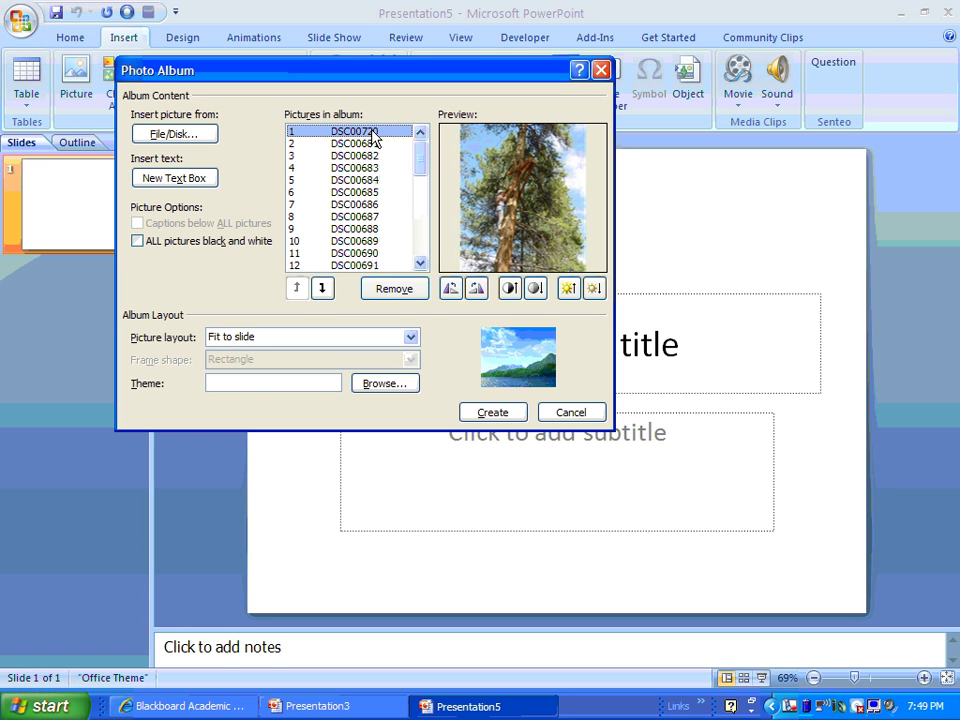
{"action": "left_click", "coordinate": [323, 289]}
{"action": "left_click", "coordinate": [323, 289]}
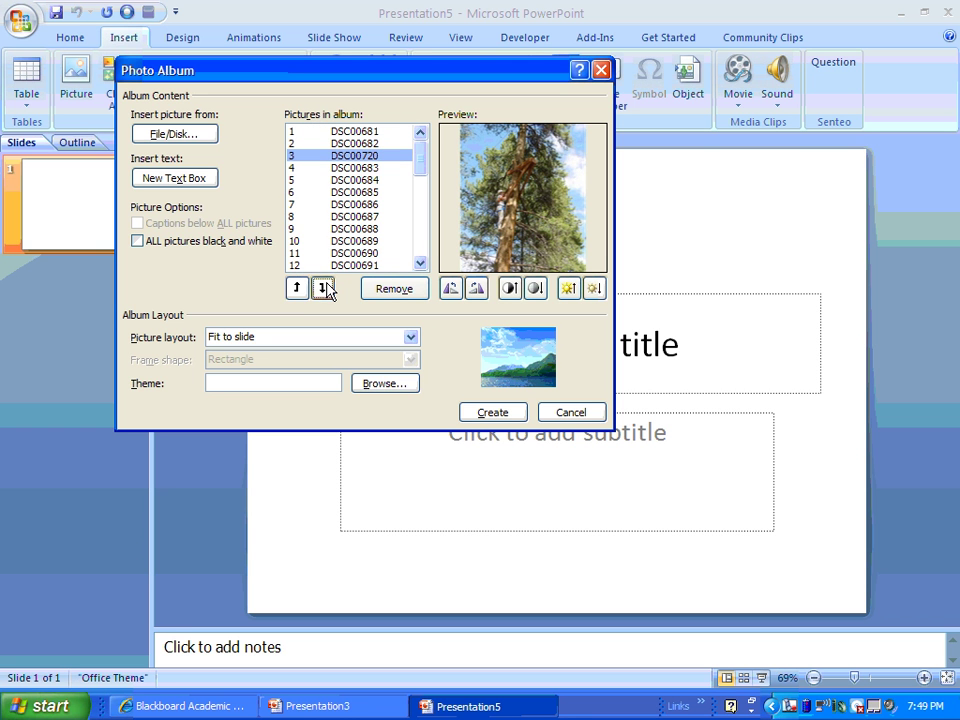
{"action": "left_click", "coordinate": [324, 288]}
Move photo DSC00688 up to the first position in the album
{"action": "left_click", "coordinate": [366, 156]}
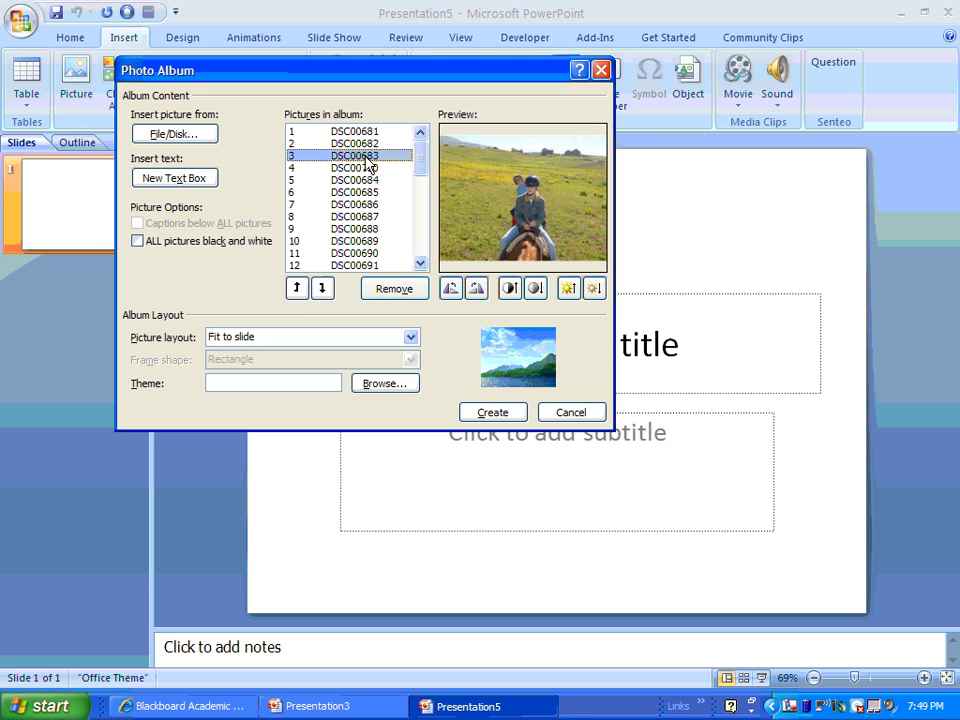
{"action": "left_click", "coordinate": [372, 205]}
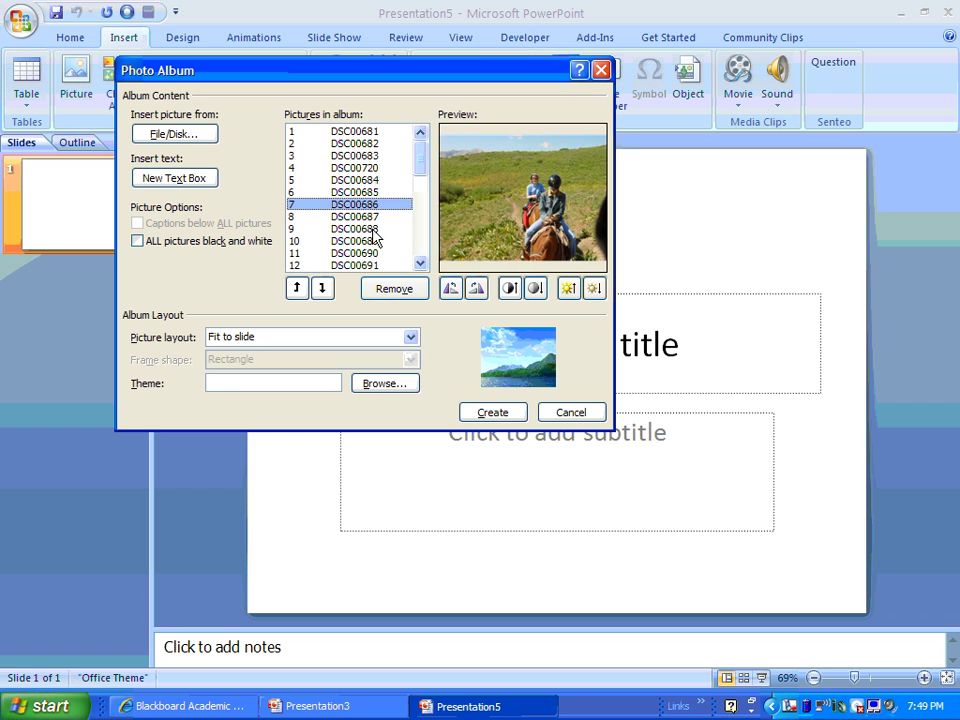
{"action": "left_click", "coordinate": [373, 230]}
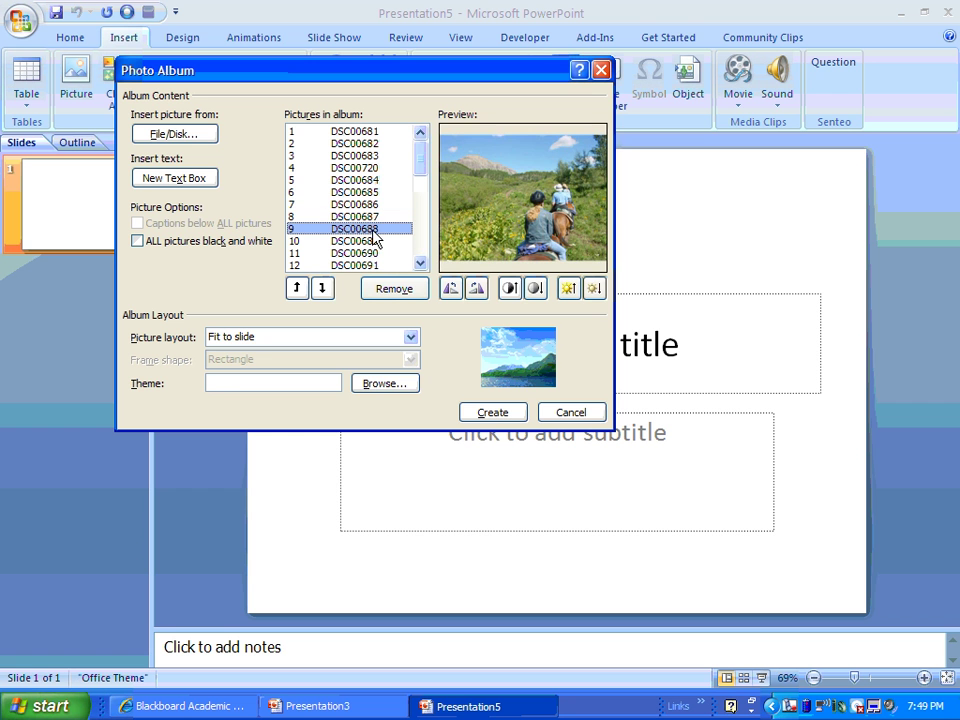
{"action": "left_click", "coordinate": [296, 288]}
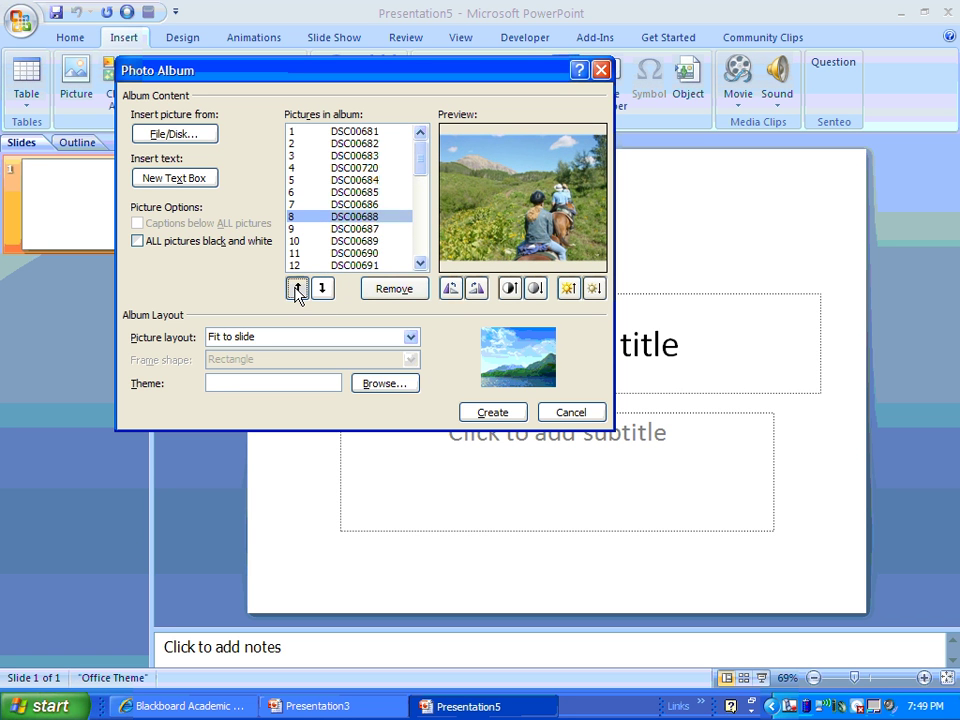
{"action": "left_click", "coordinate": [296, 288]}
{"action": "left_click", "coordinate": [296, 288]}
{"action": "left_click", "coordinate": [296, 288]}
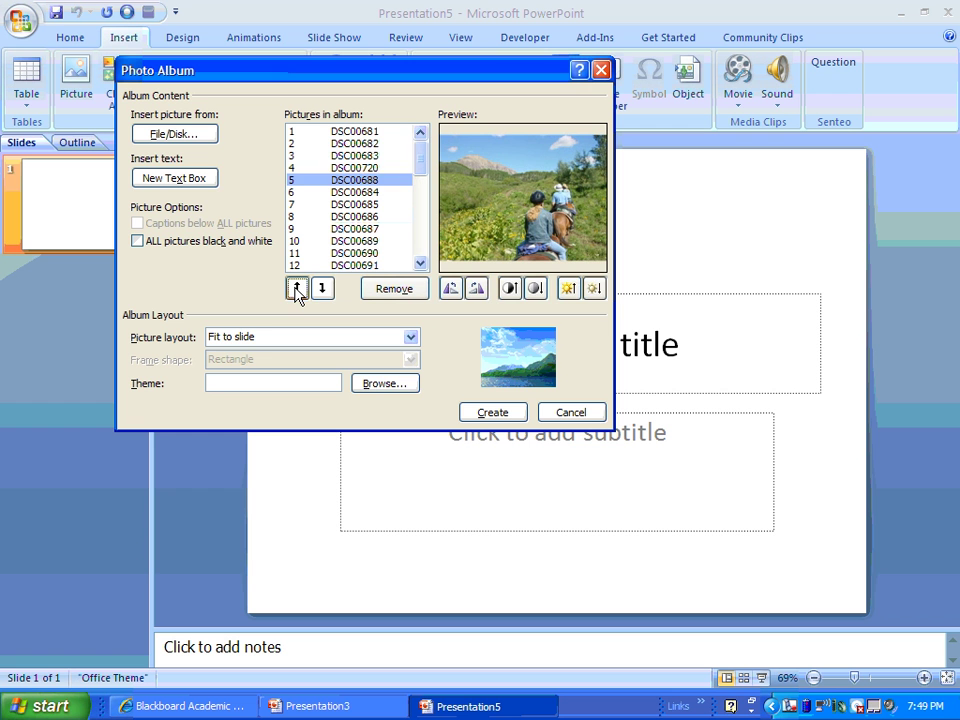
{"action": "left_click", "coordinate": [296, 288]}
{"action": "left_click", "coordinate": [296, 288]}
{"action": "left_click", "coordinate": [296, 288]}
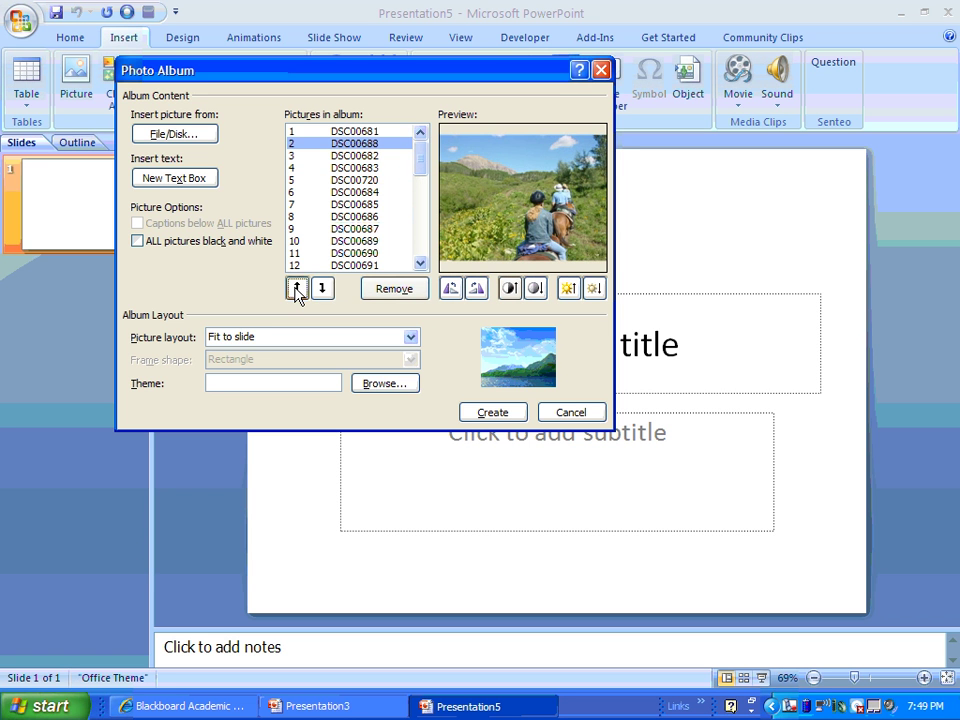
{"action": "left_click", "coordinate": [296, 288]}
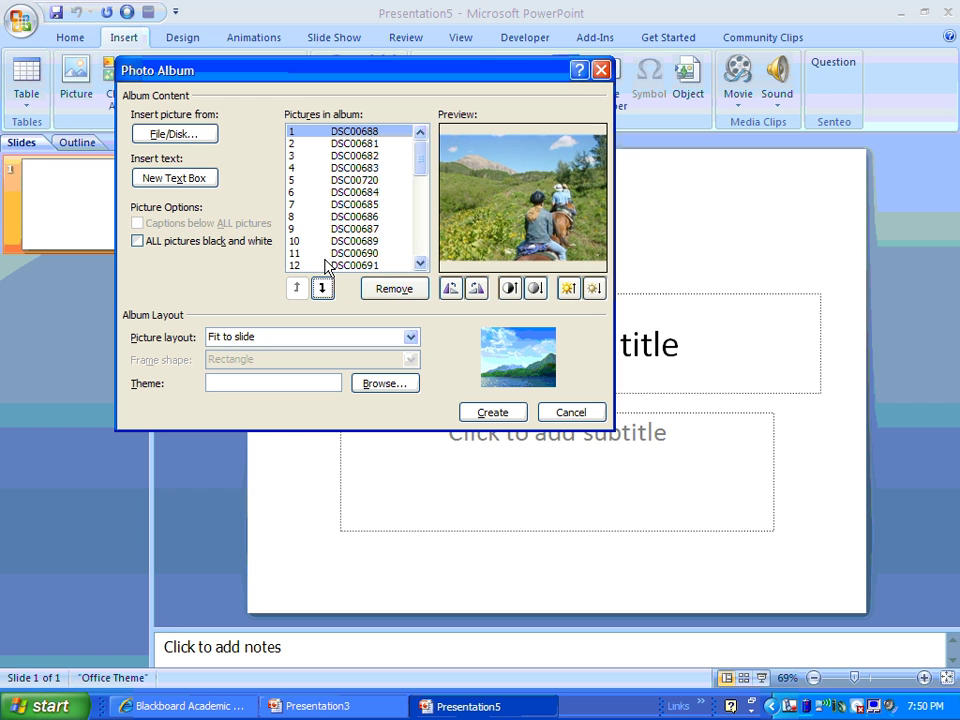
Remove photo DSC00689 from the album's picture list
{"action": "left_click", "coordinate": [391, 242]}
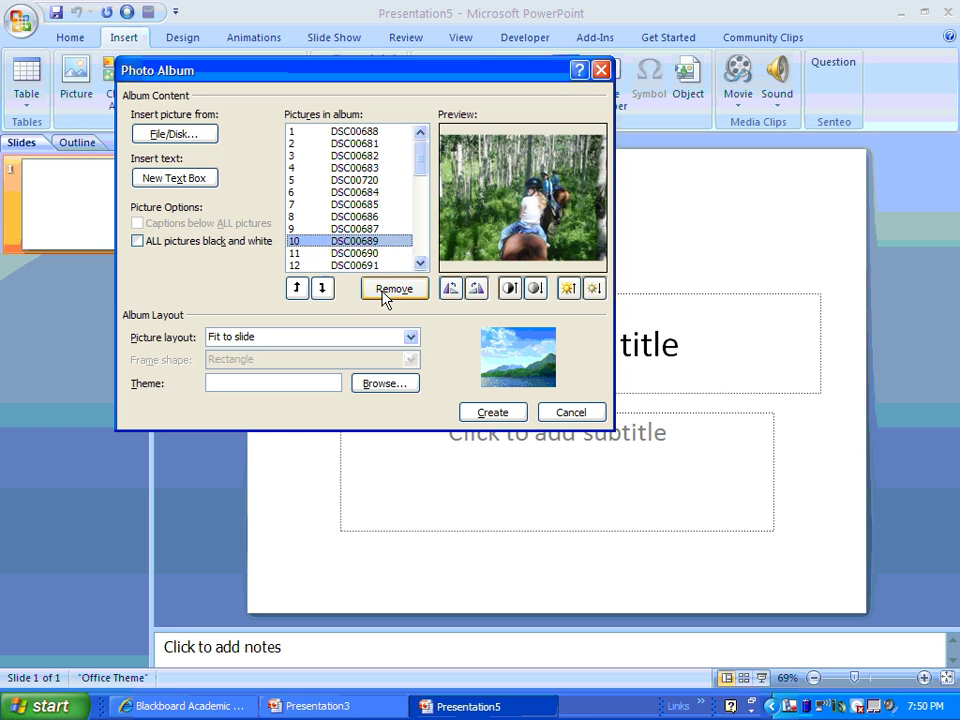
{"action": "left_click", "coordinate": [390, 289]}
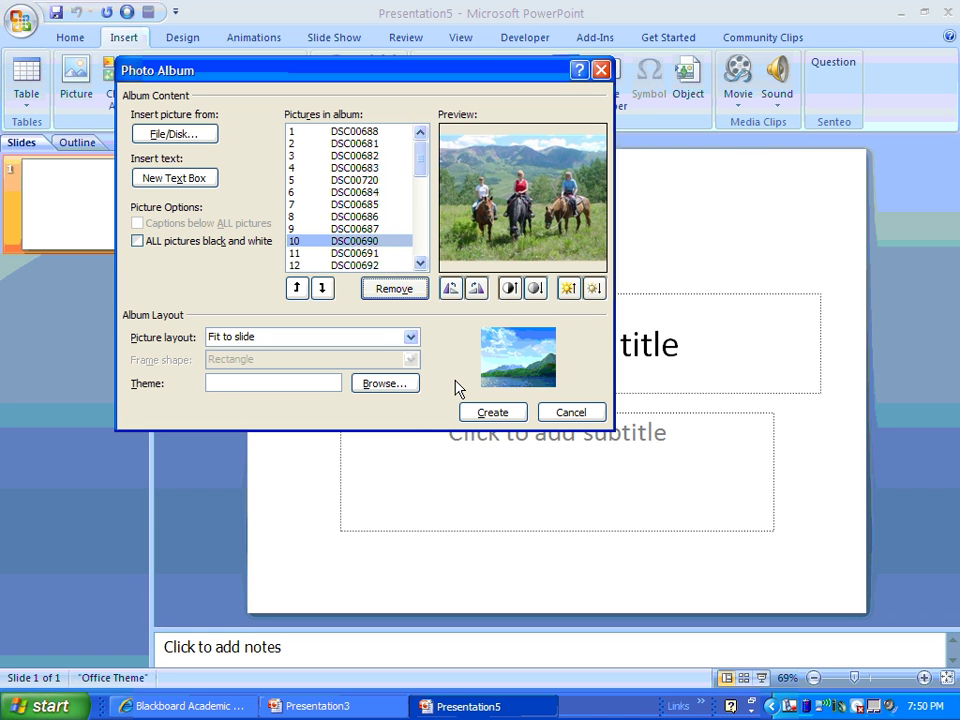
Set the album to a 1 picture layout with Soft Edge Rectangle frames
{"action": "left_click", "coordinate": [412, 338]}
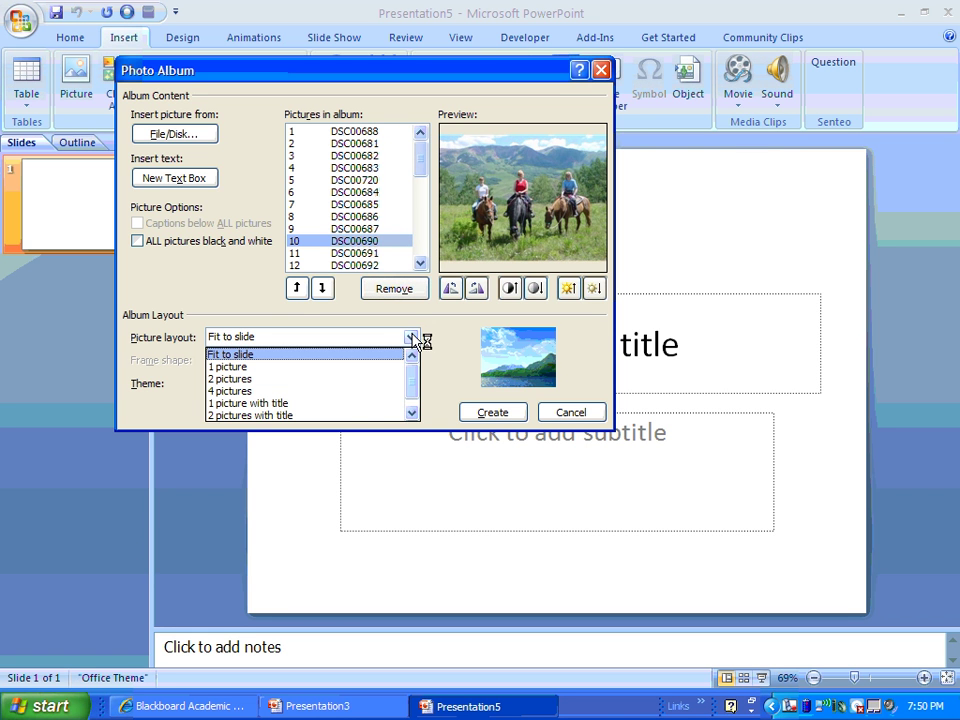
{"action": "left_click", "coordinate": [366, 369]}
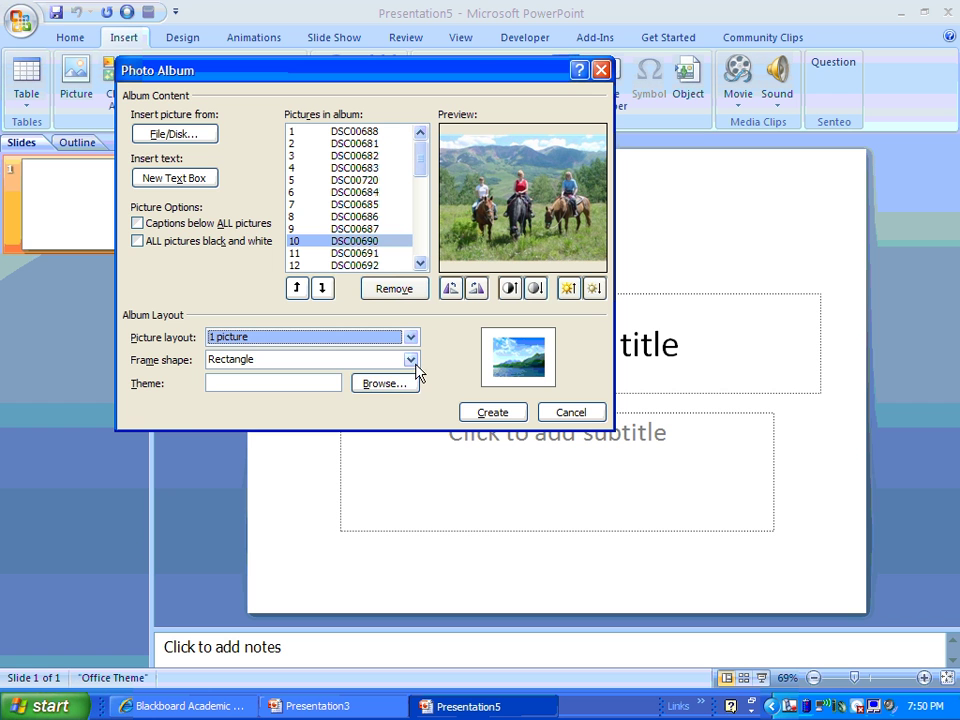
{"action": "left_click", "coordinate": [413, 365]}
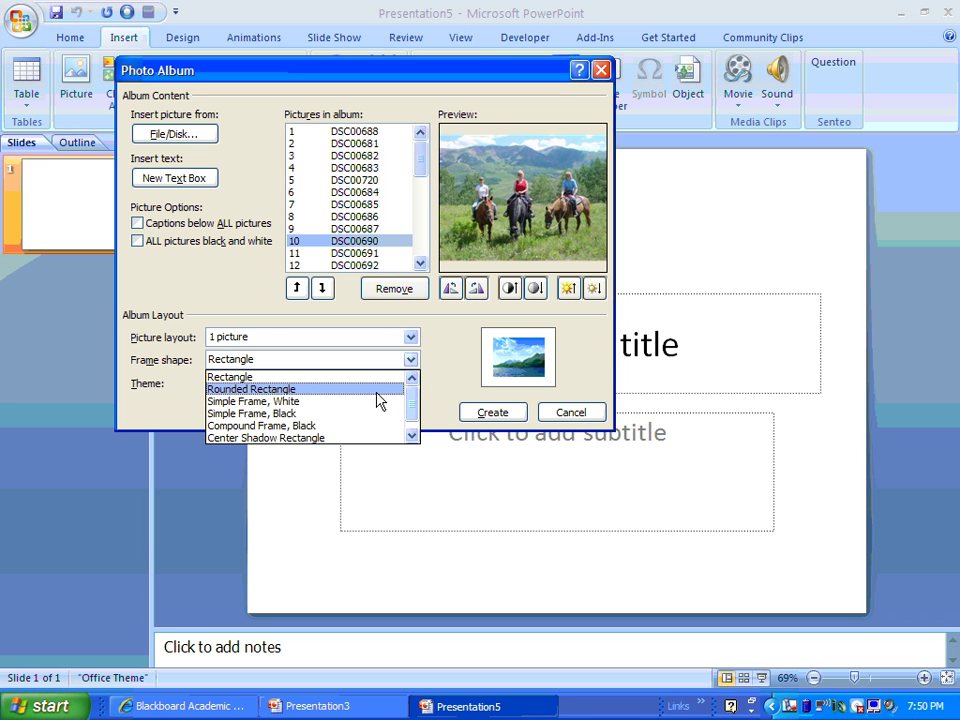
{"action": "left_click", "coordinate": [300, 389]}
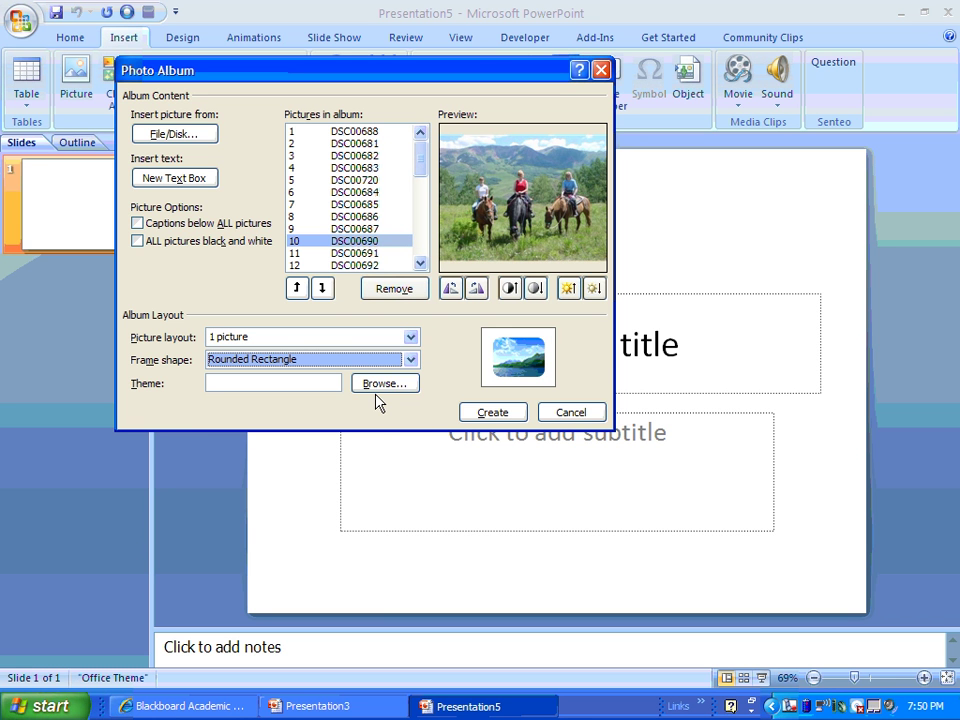
{"action": "left_click", "coordinate": [411, 360]}
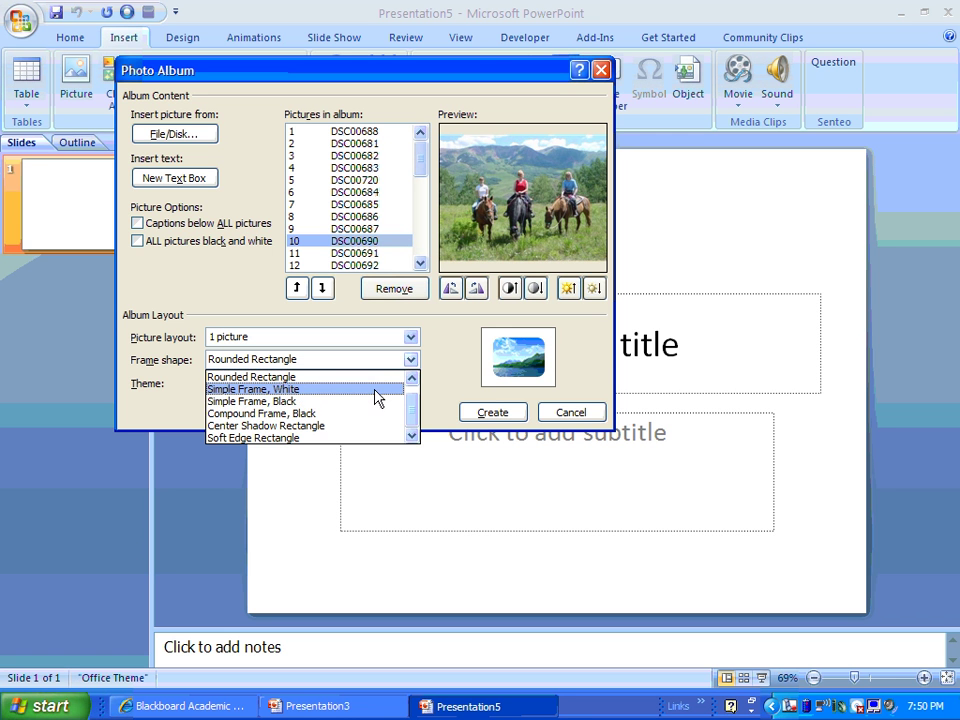
{"action": "left_click", "coordinate": [377, 401]}
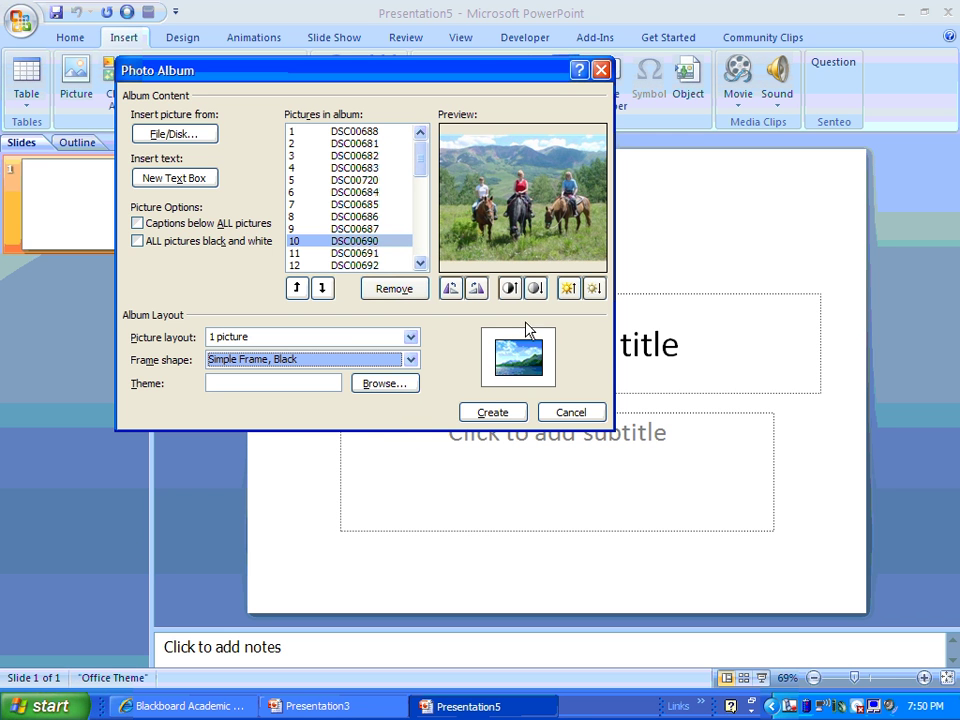
{"action": "left_click", "coordinate": [411, 360]}
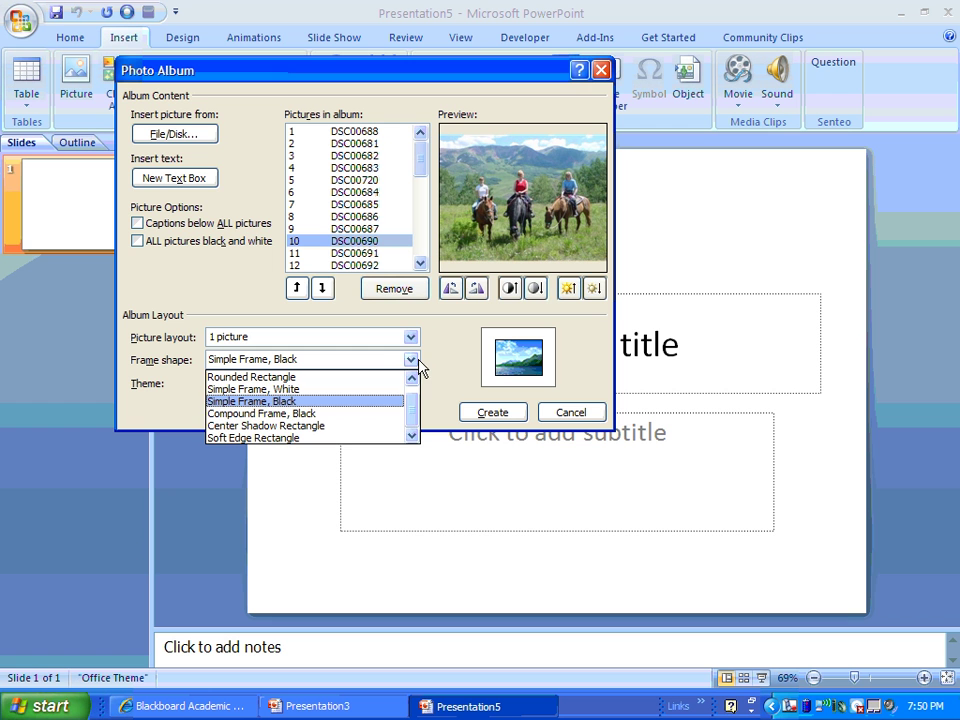
{"action": "left_click", "coordinate": [364, 438]}
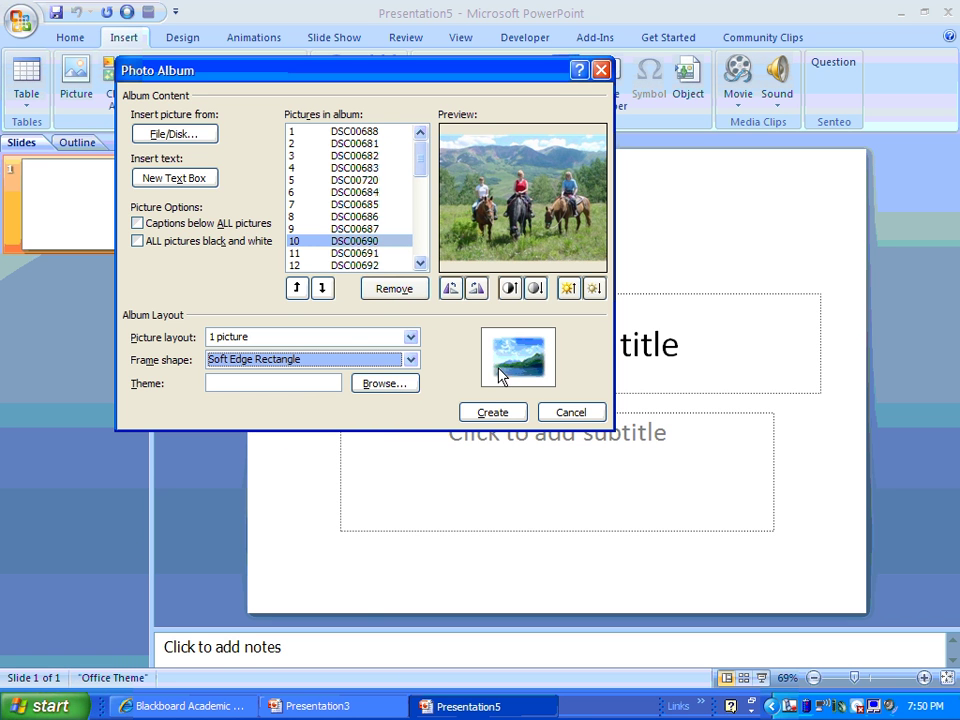
{"action": "left_click", "coordinate": [411, 337]}
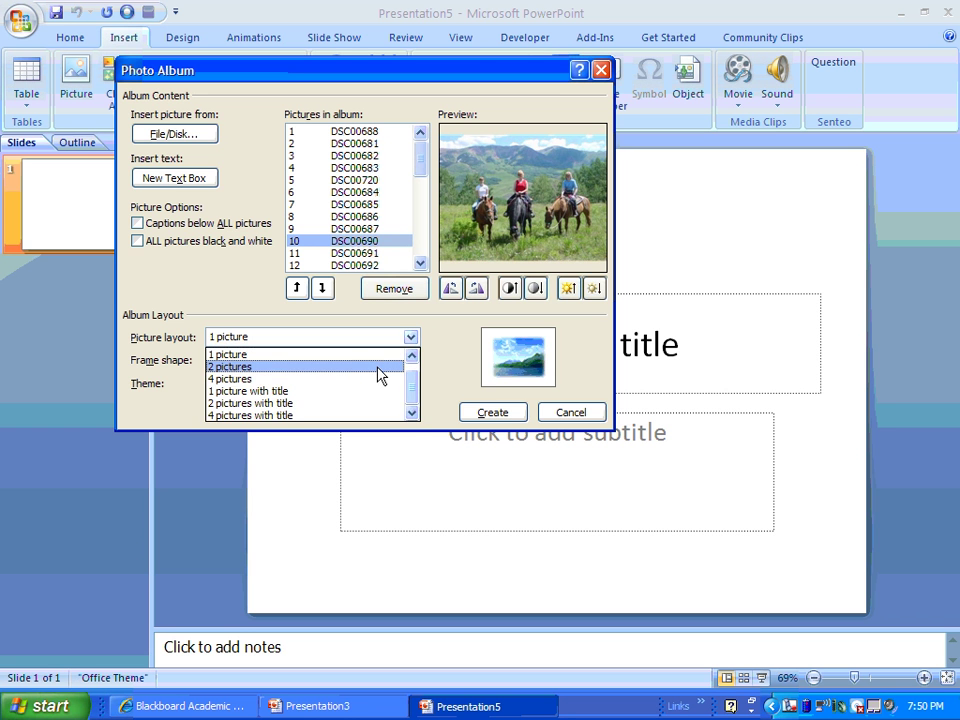
Change the layout to 1 picture with title and reselect Soft Edge Rectangle frames
{"action": "left_click", "coordinate": [378, 367]}
{"action": "left_click", "coordinate": [392, 366]}
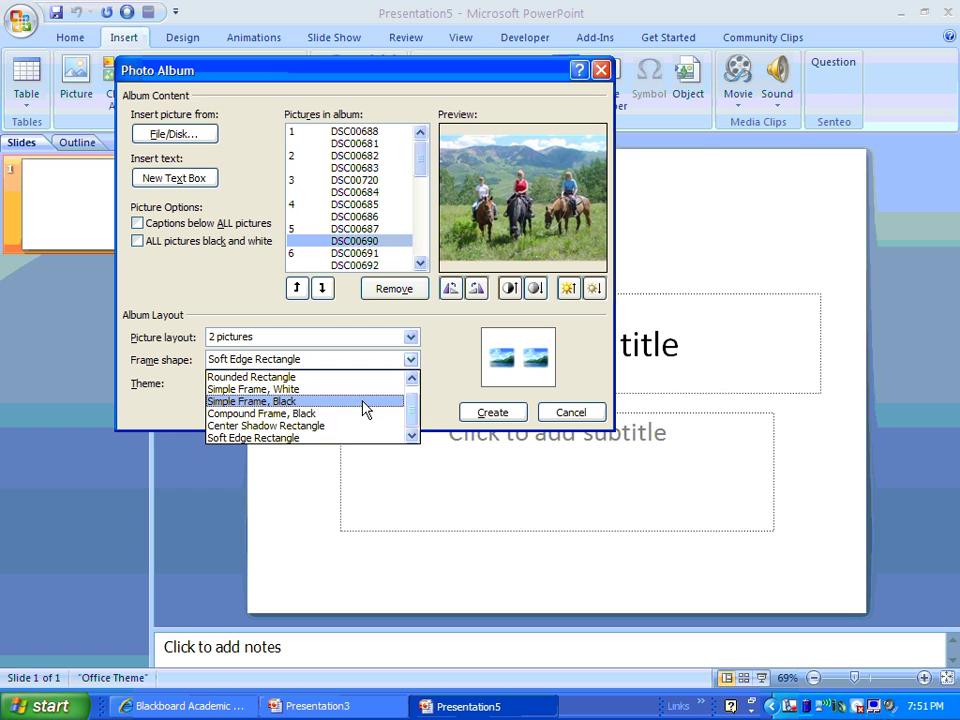
{"action": "left_click", "coordinate": [364, 401]}
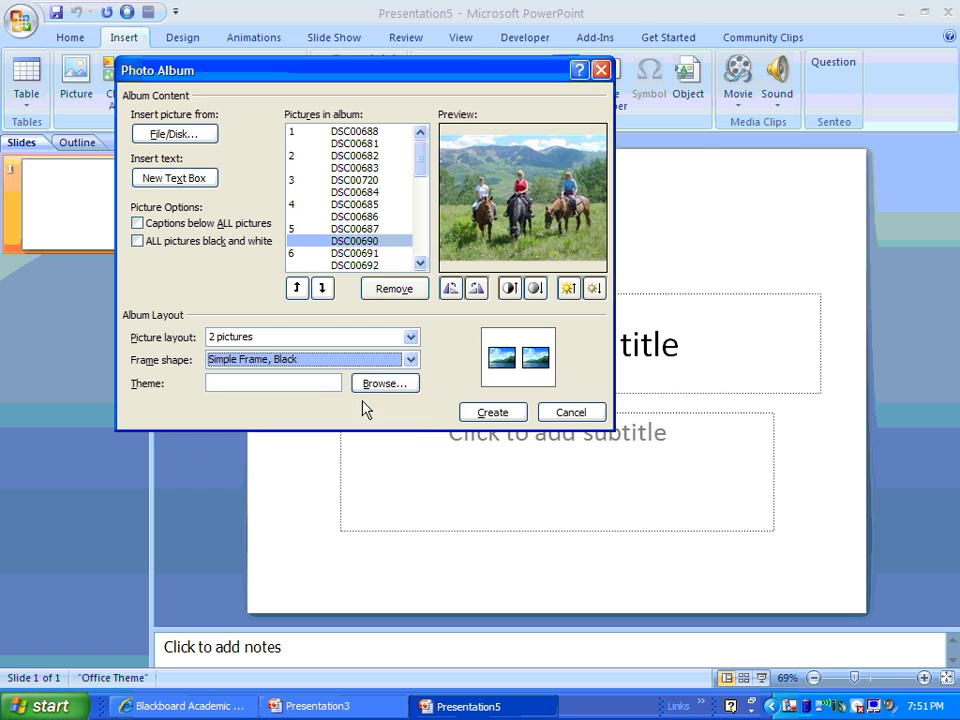
{"action": "left_click", "coordinate": [411, 337]}
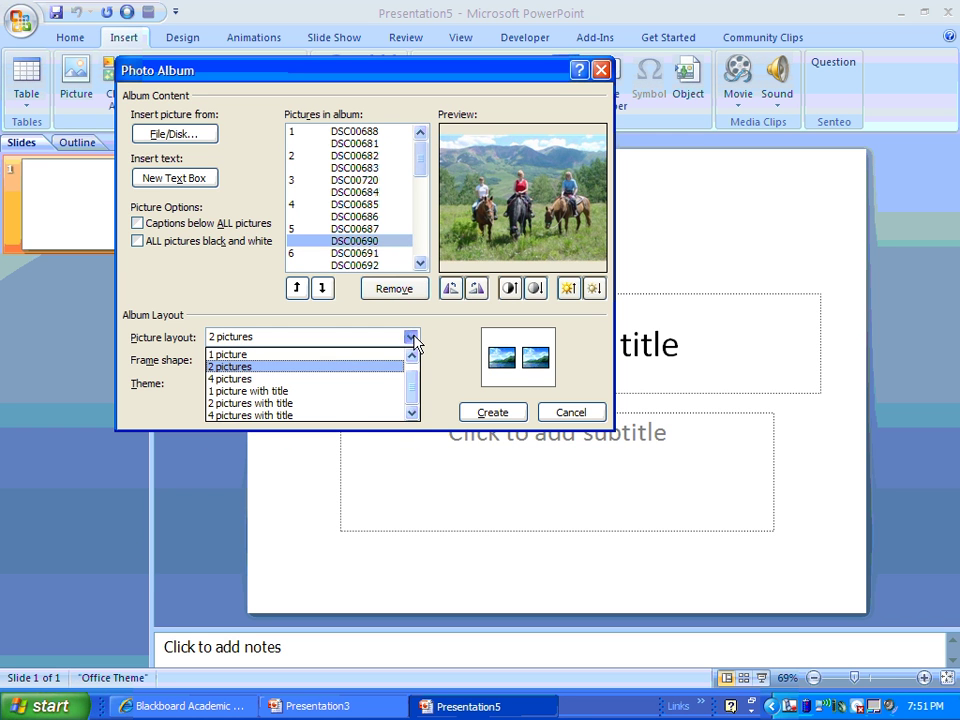
{"action": "left_click", "coordinate": [360, 391]}
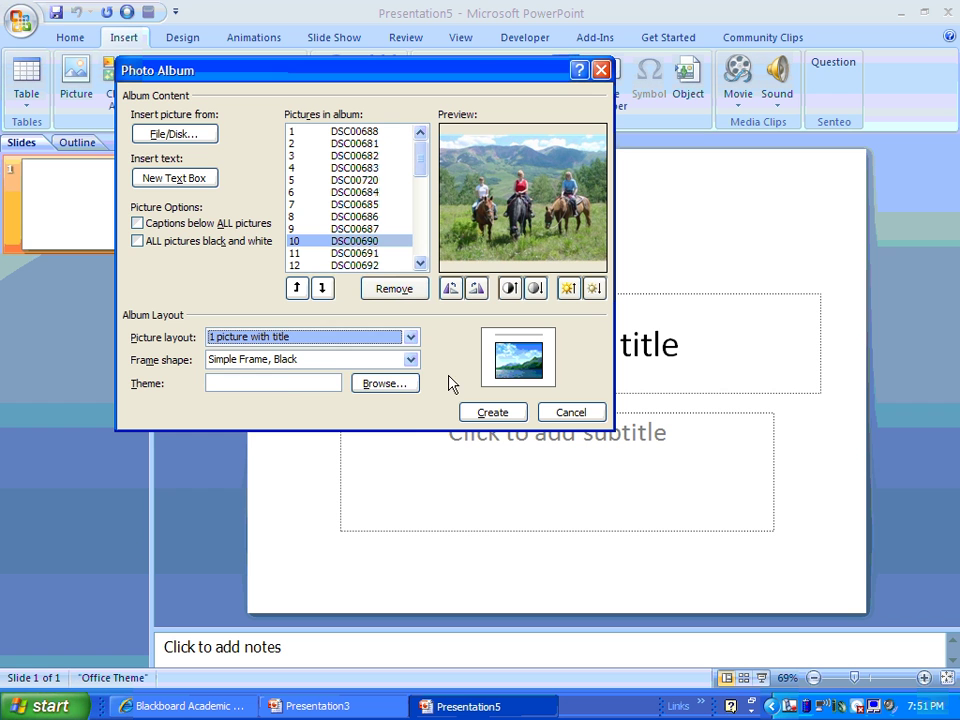
{"action": "left_click", "coordinate": [411, 360]}
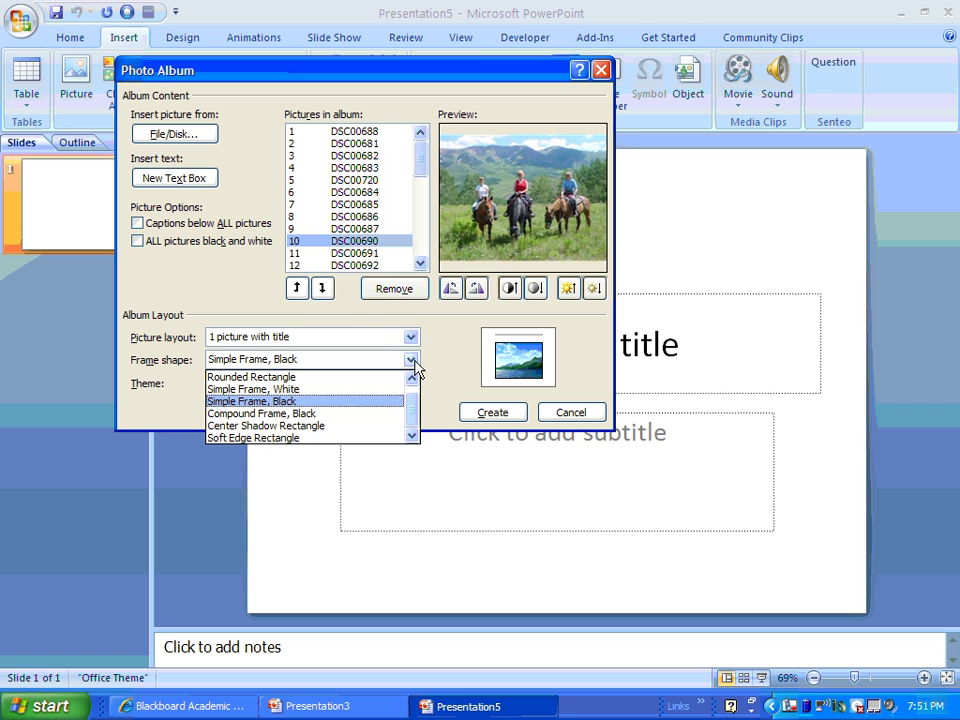
{"action": "left_click", "coordinate": [367, 438]}
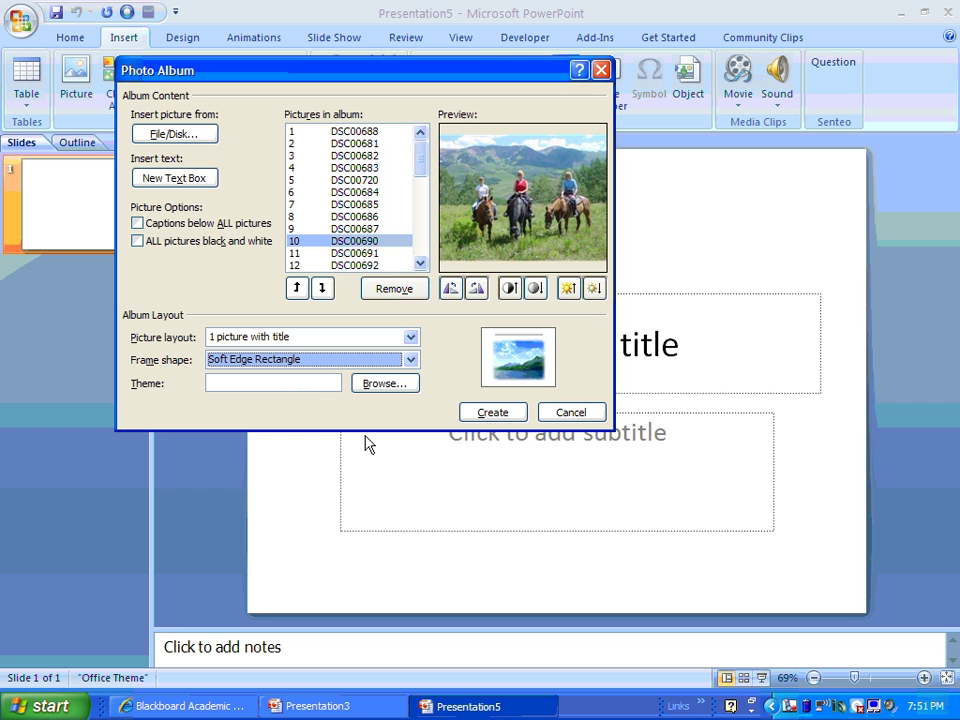
Apply the Technic.thmx theme to the photo album
{"action": "left_click", "coordinate": [385, 385]}
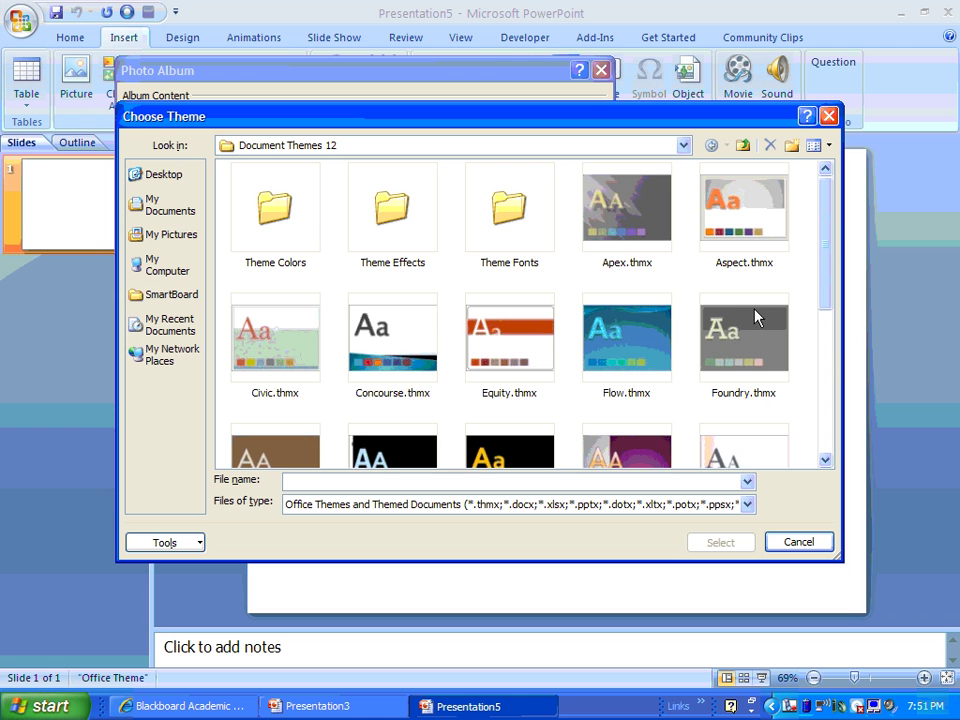
{"action": "left_click_drag", "start_coordinate": [818, 244], "coordinate": [826, 264]}
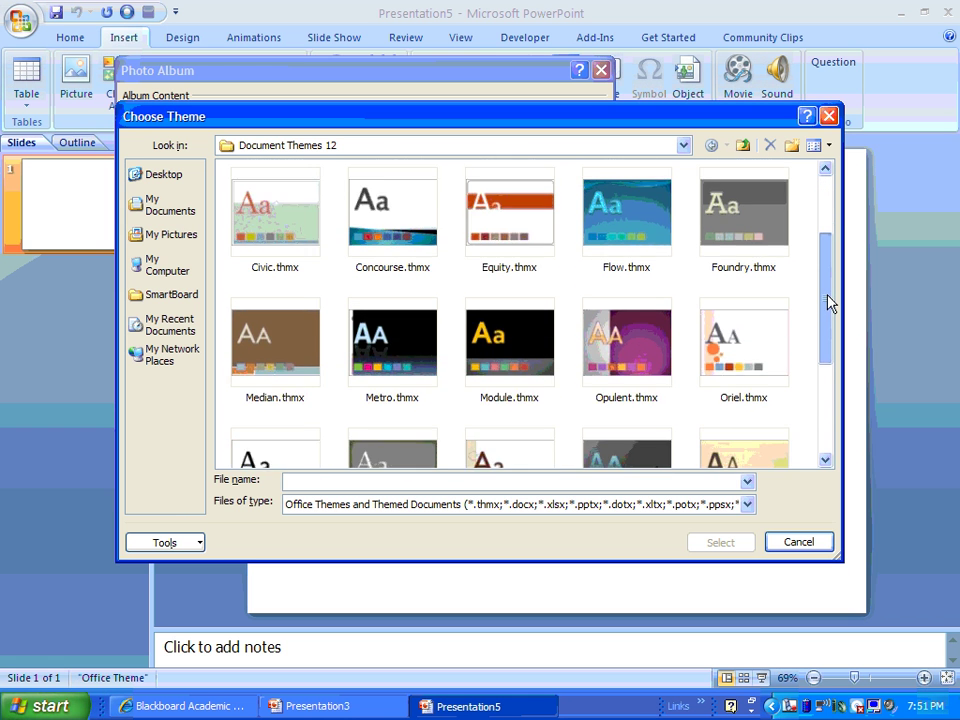
{"action": "left_click_drag", "start_coordinate": [828, 296], "coordinate": [829, 347]}
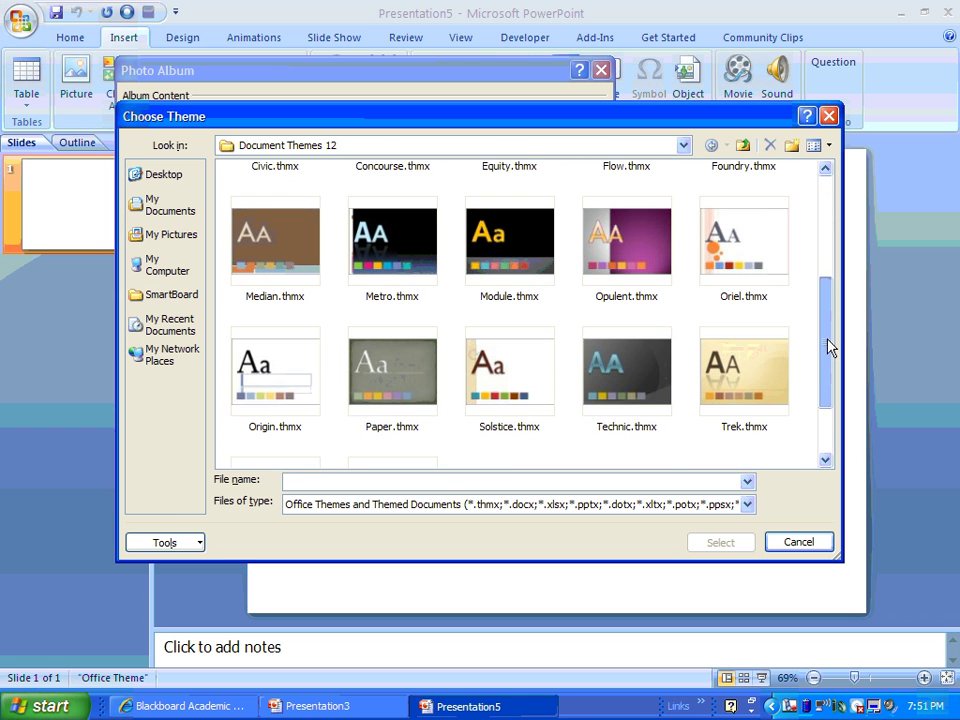
{"action": "left_click", "coordinate": [636, 371]}
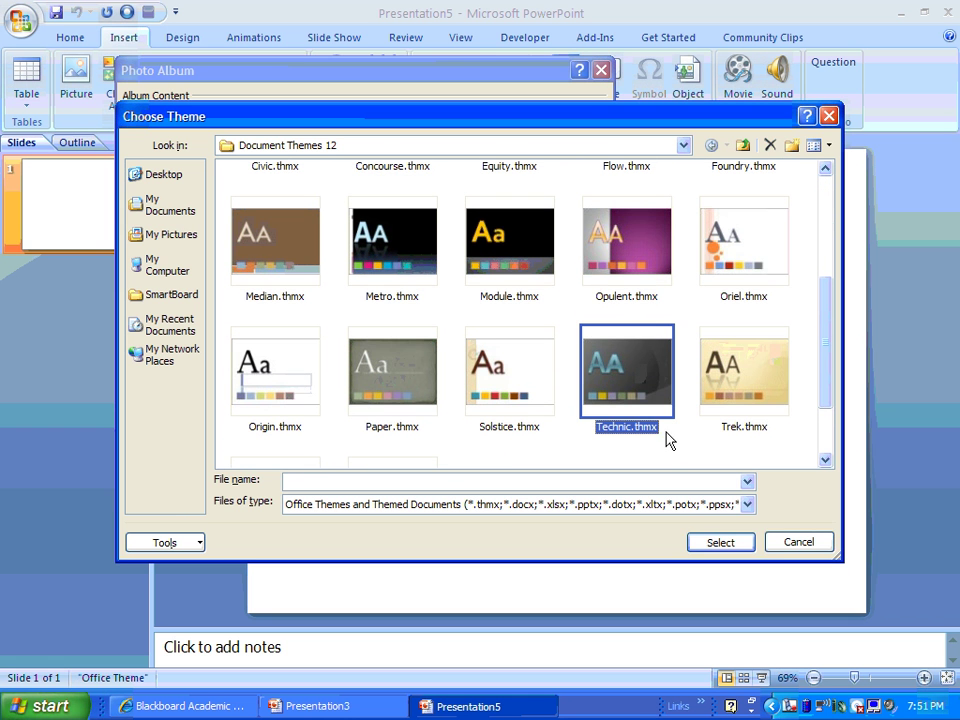
{"action": "left_click", "coordinate": [705, 549]}
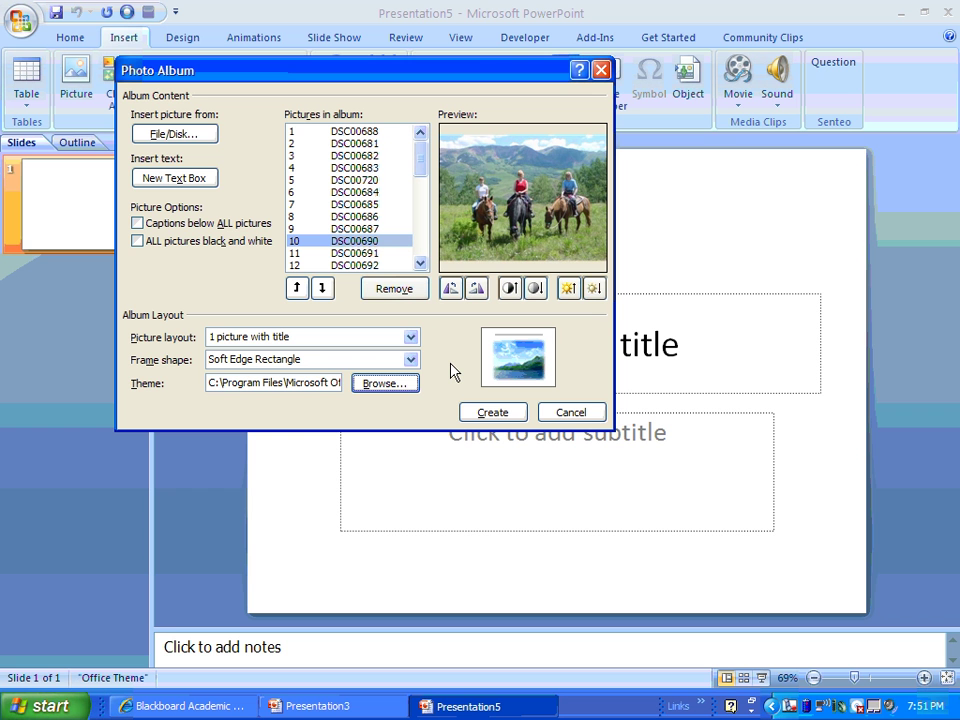
Generate the 39-slide Technic photo album presentation
{"action": "left_click", "coordinate": [481, 414]}
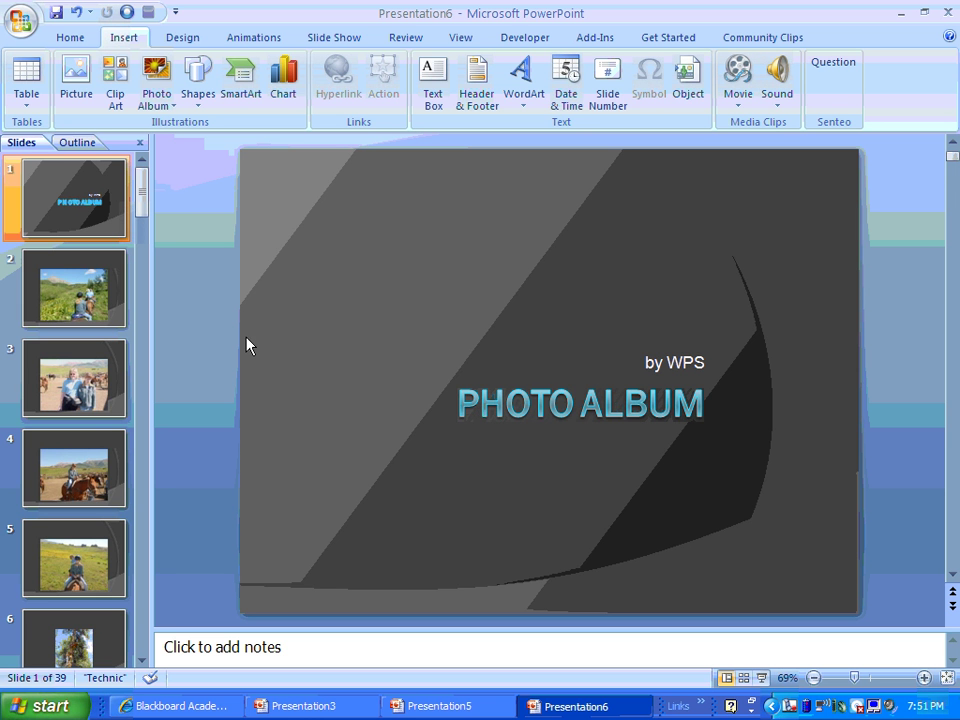
{"action": "left_click", "coordinate": [111, 317]}
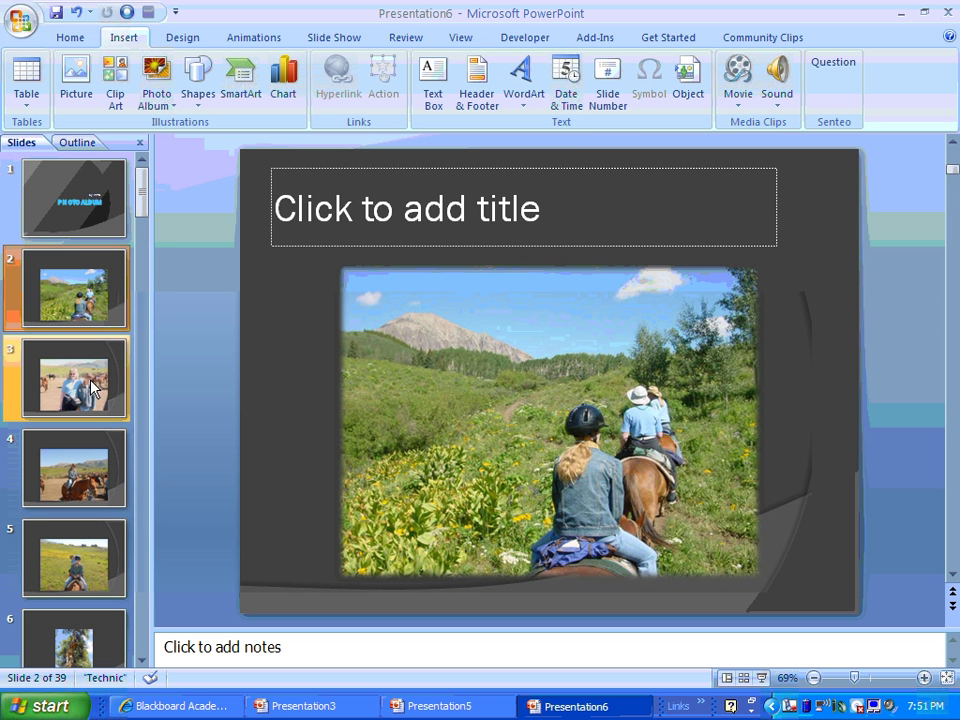
{"action": "left_click", "coordinate": [98, 232]}
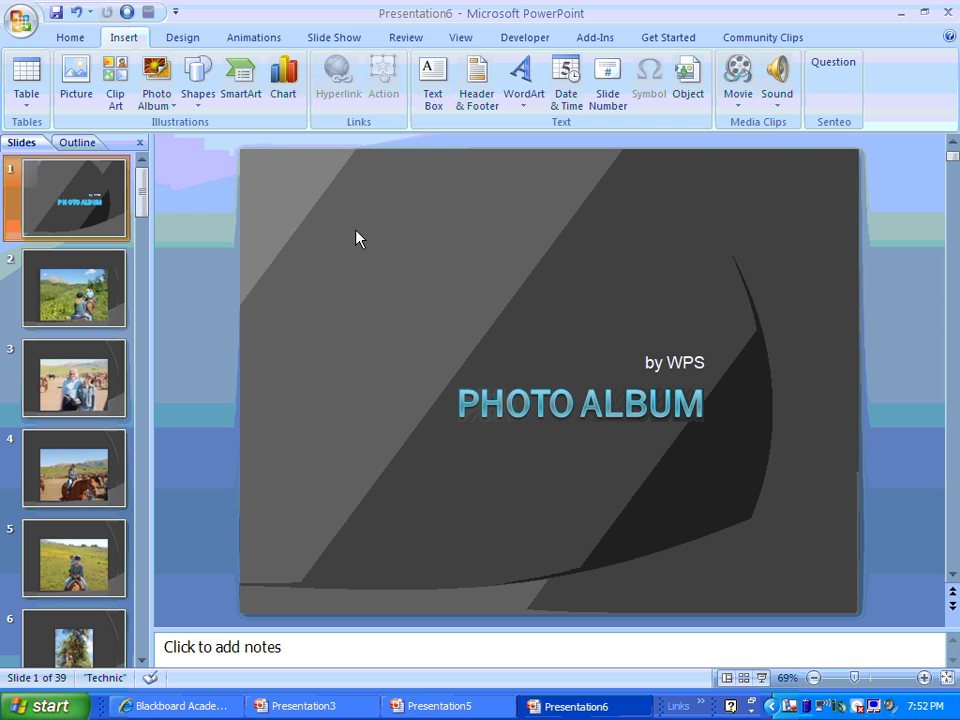
Replace 'WPS' in the title slide's byline with the author's name
{"action": "left_click_drag", "start_coordinate": [706, 360], "coordinate": [676, 367]}
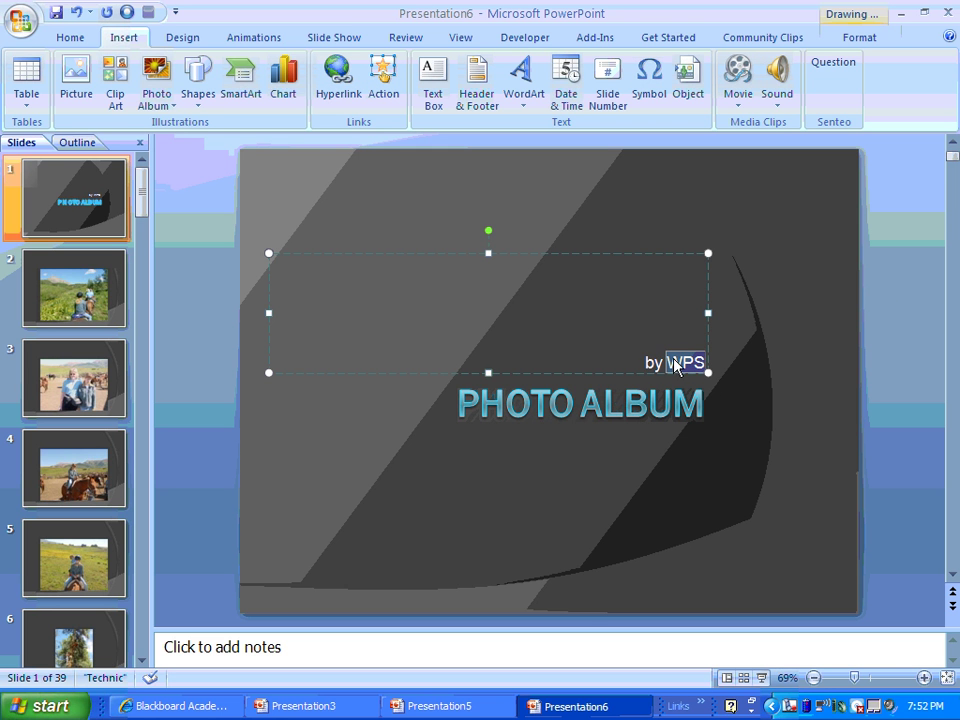
{"action": "type", "text": "Marcia Jeans"}
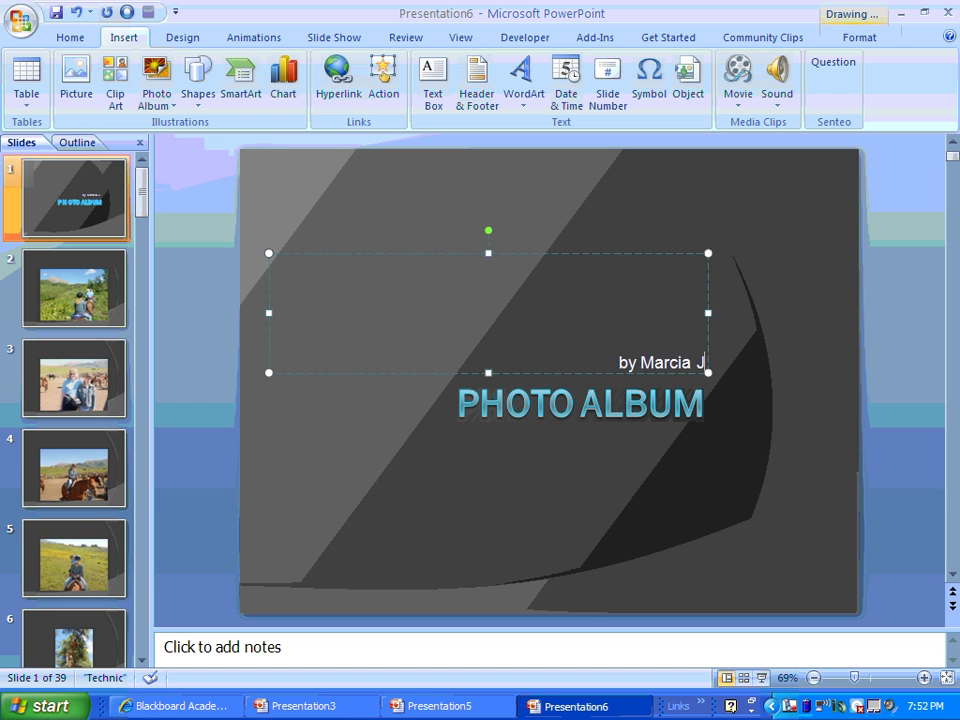
{"action": "left_click", "coordinate": [703, 408]}
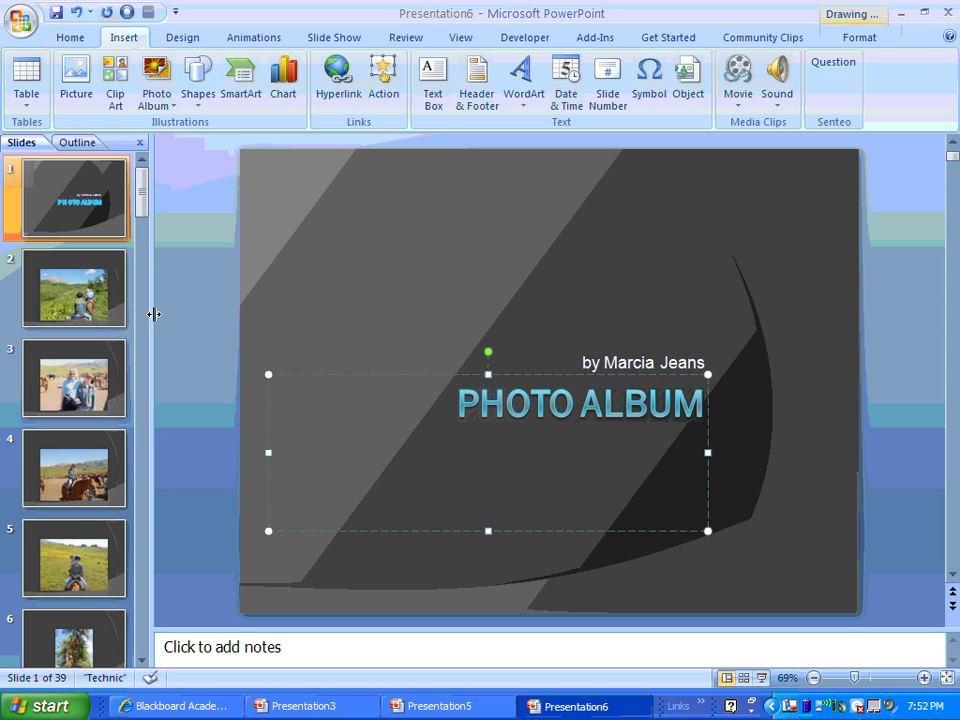
Title slide 2 'Riding Horses', fixing the 'Ridimg' typo
{"action": "left_click", "coordinate": [84, 308]}
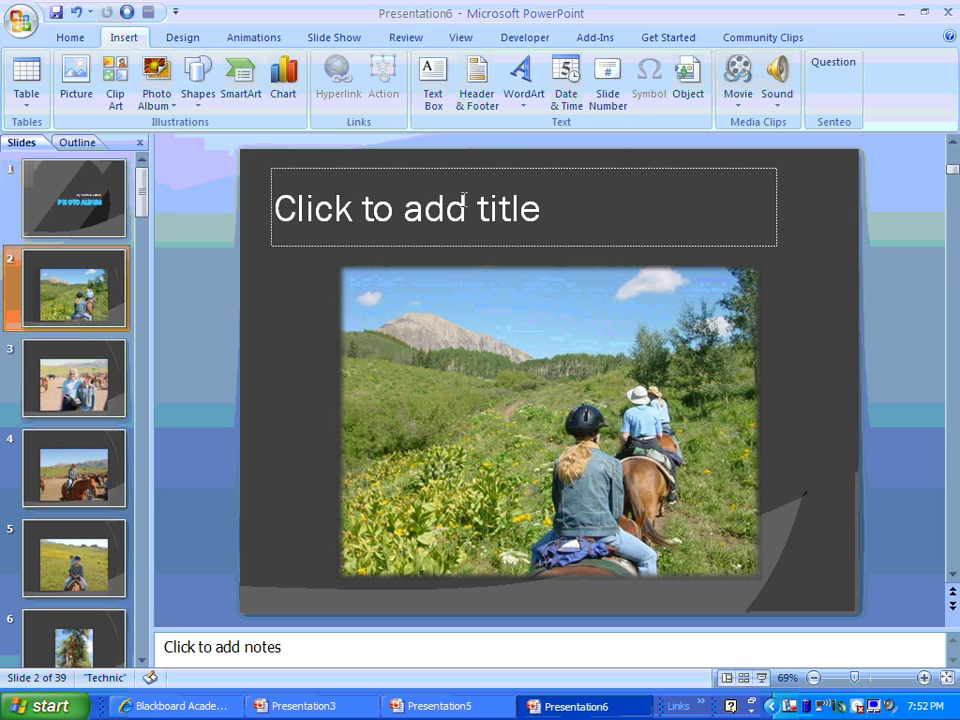
{"action": "left_click", "coordinate": [471, 206]}
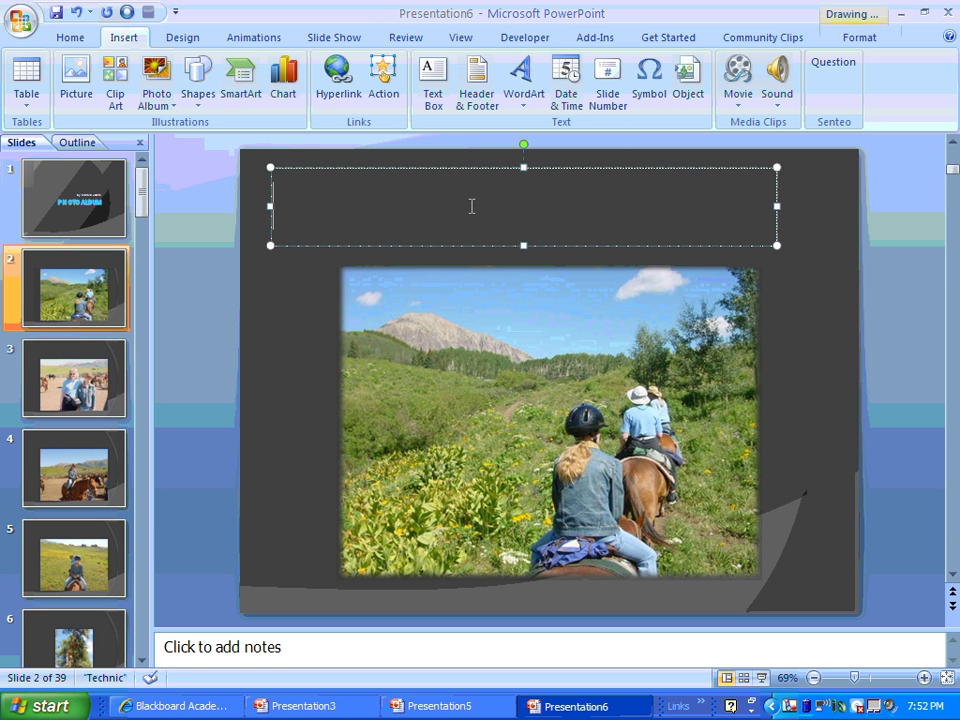
{"action": "type", "text": "Ridimg"}
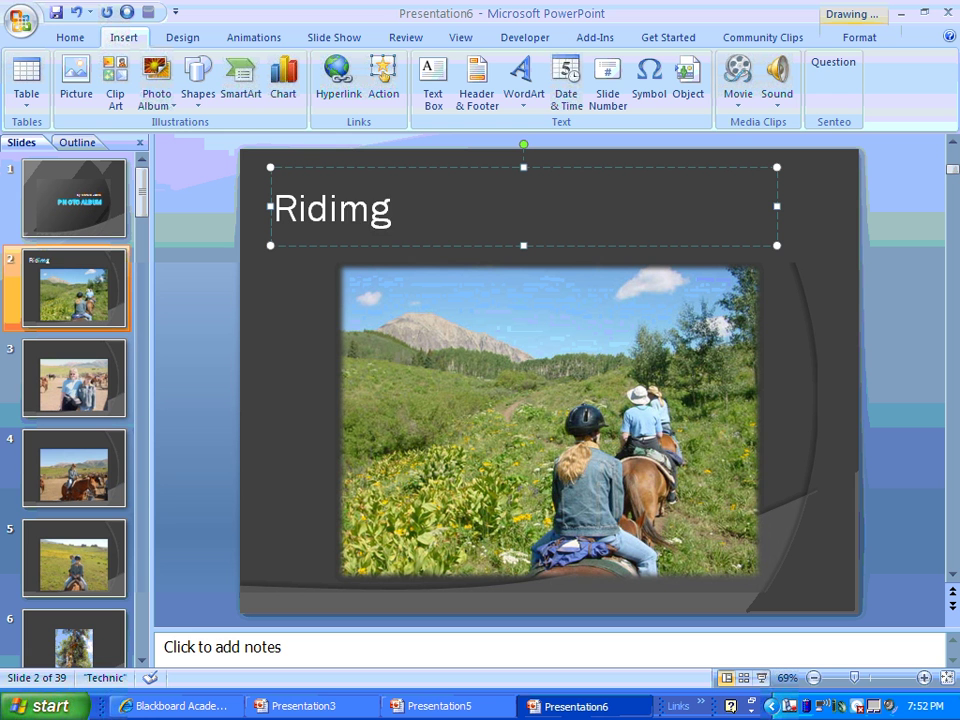
{"action": "key", "text": "BackSpace"}
{"action": "key", "text": "BackSpace"}
{"action": "type", "text": "ng"}
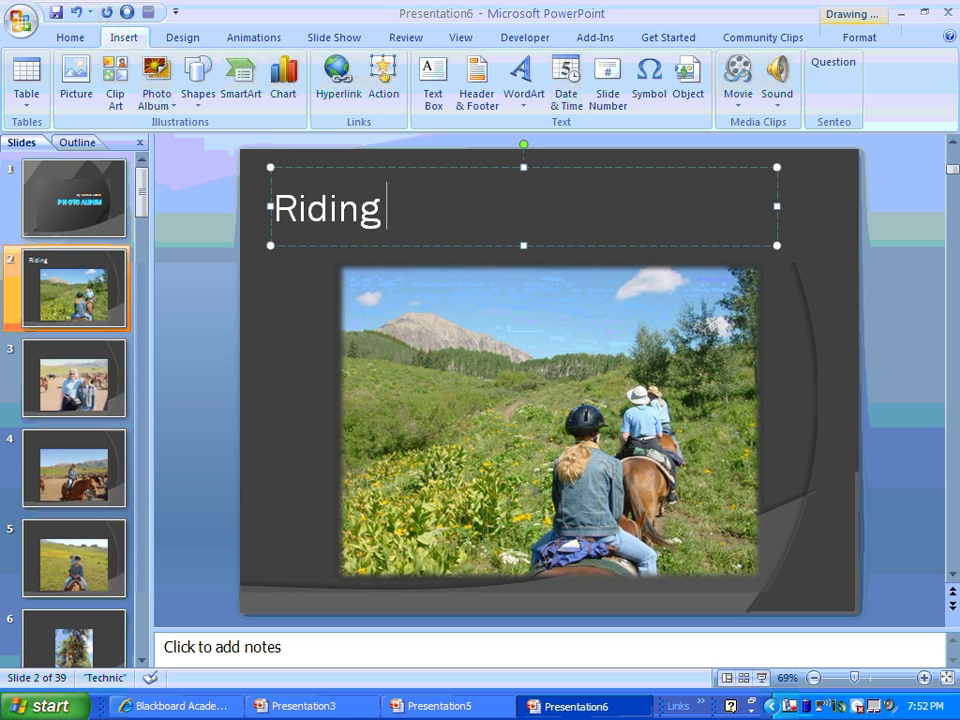
{"action": "type", "text": " Horses"}
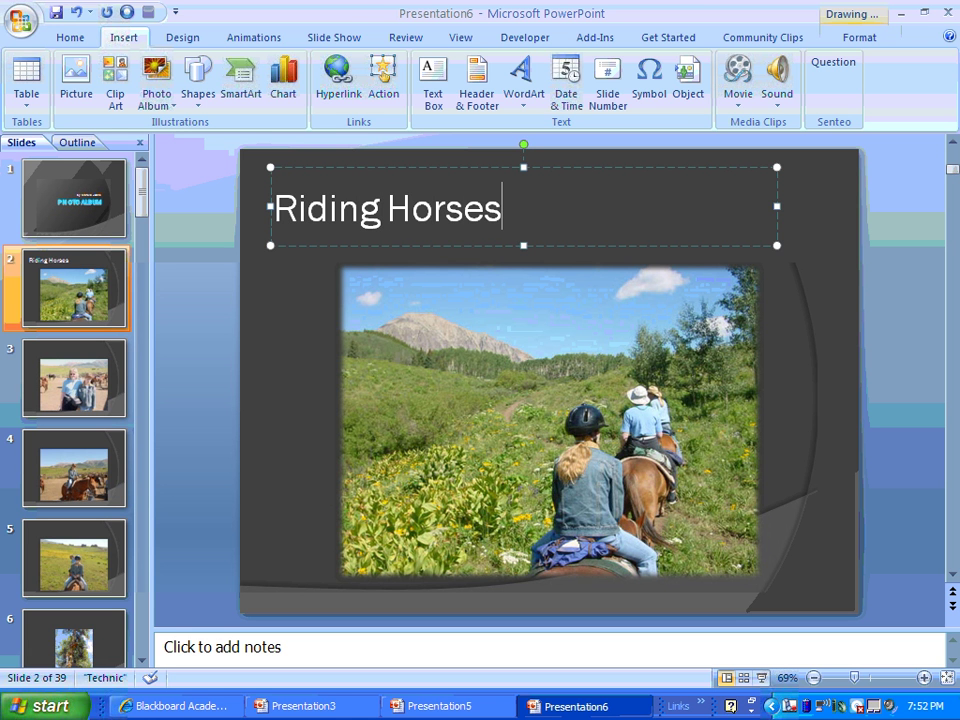
{"action": "left_click", "coordinate": [281, 343]}
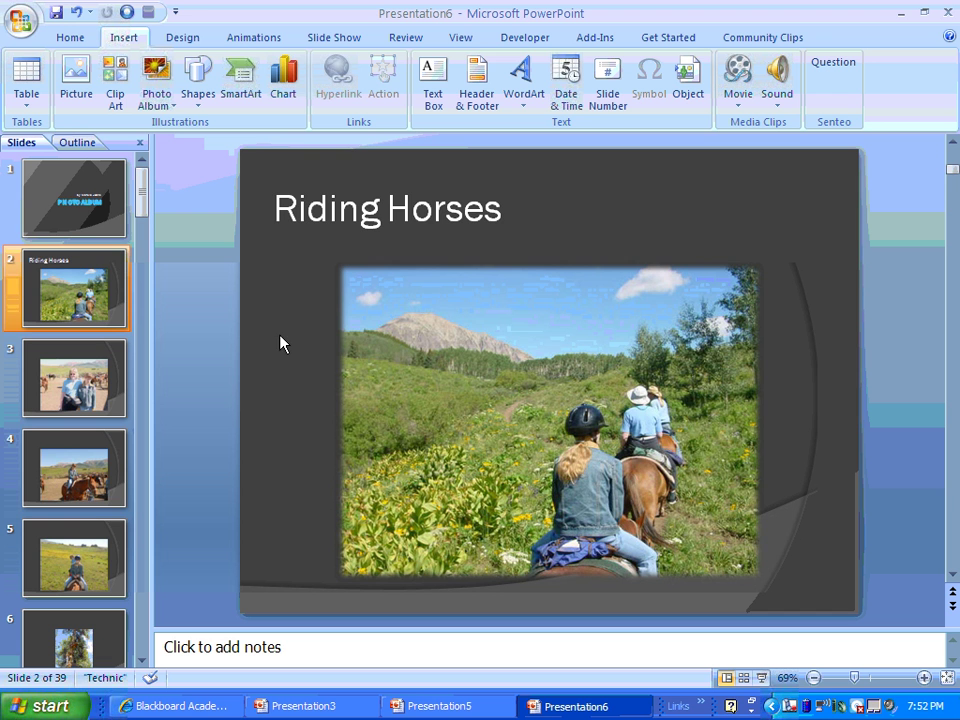
Glance at slide 4, then return to title slide 1 with its PHOTO ALBUM heading and byline
{"action": "left_click", "coordinate": [72, 455]}
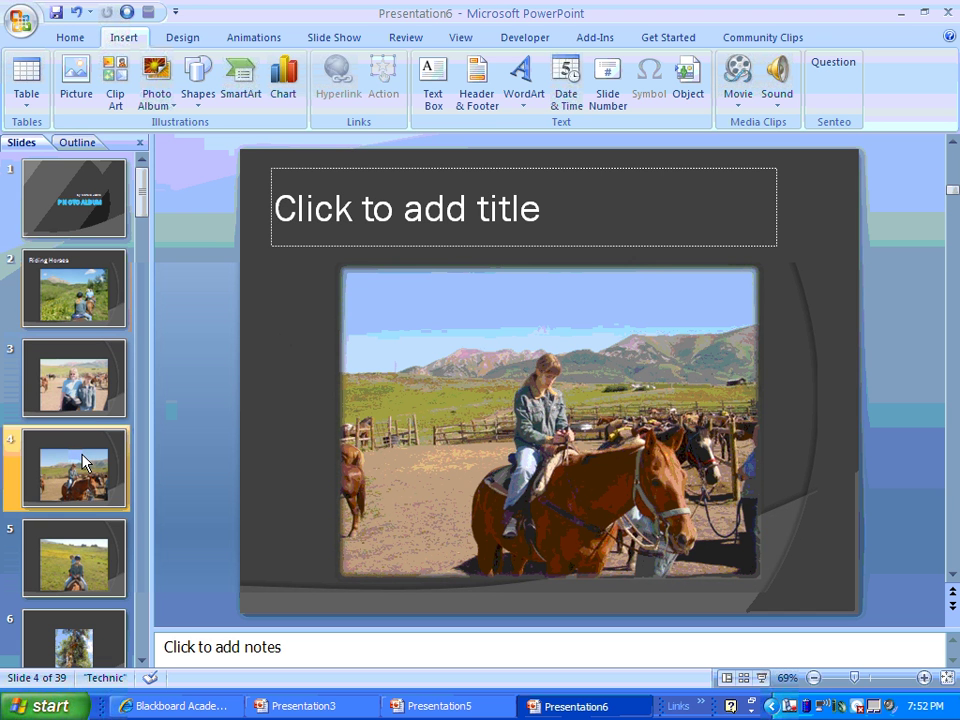
{"action": "left_click", "coordinate": [56, 218]}
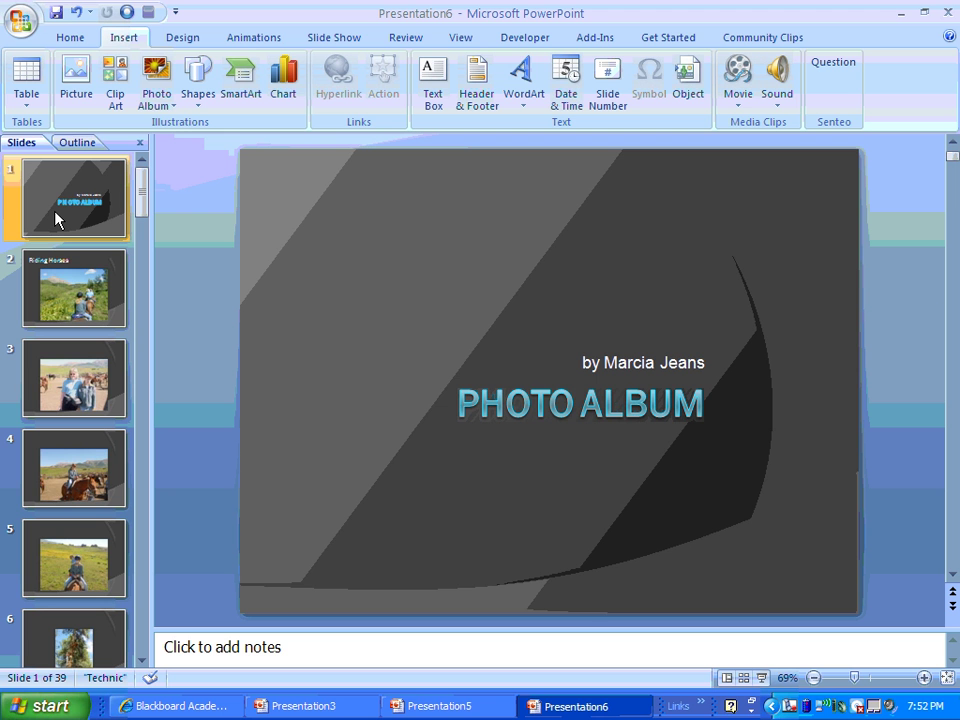